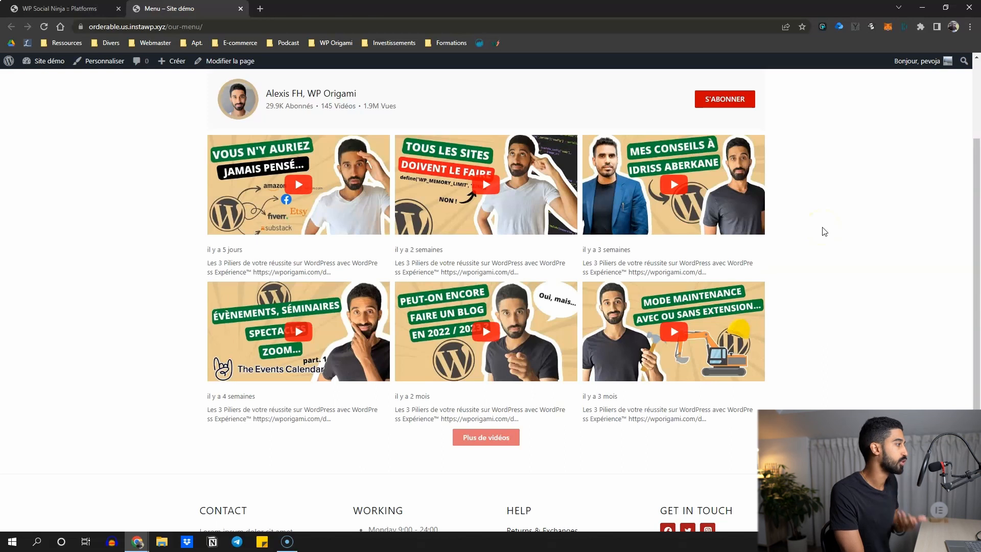
Examine the social feed, social review and chat platforms offered in WP Social Ninja Pro
click(829, 223)
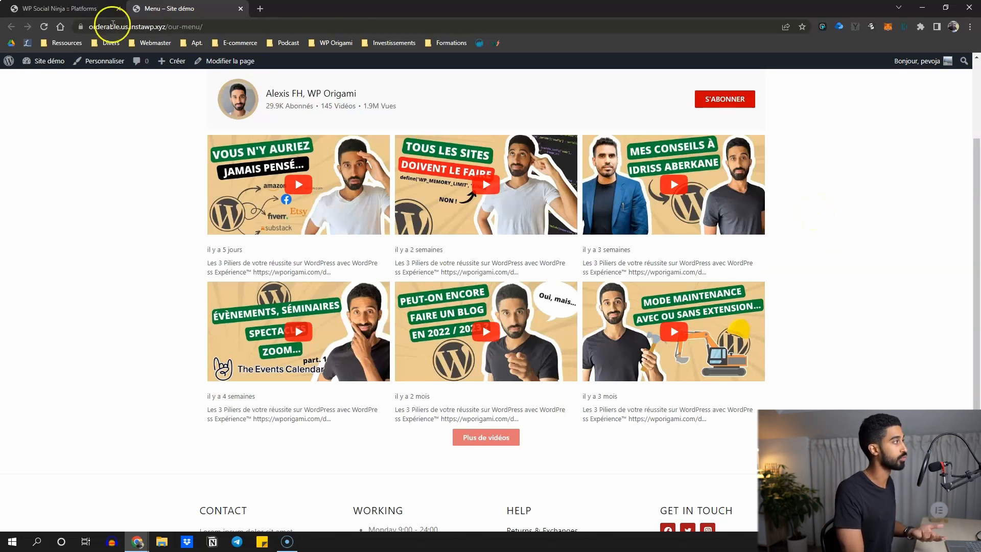
click(90, 9)
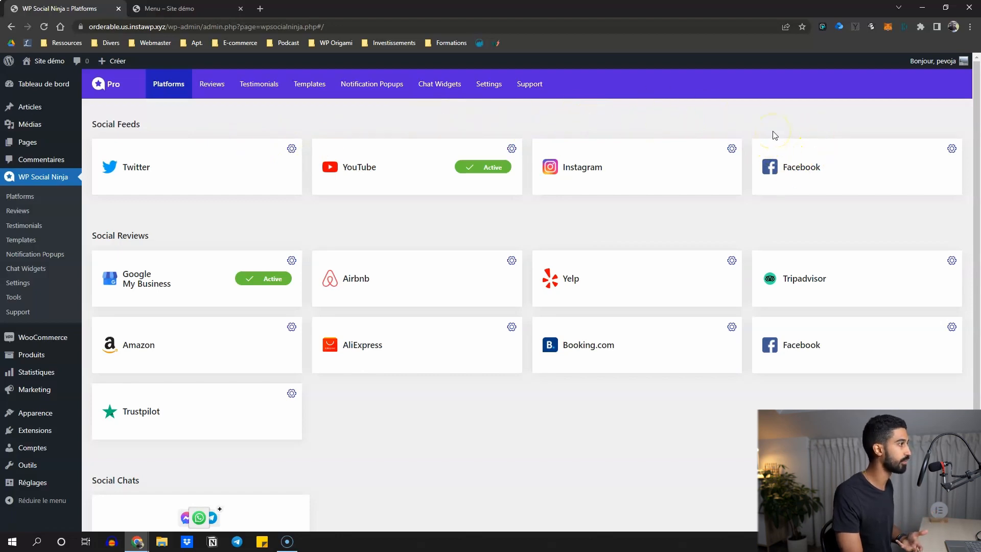
scroll(394, 241, down, 1)
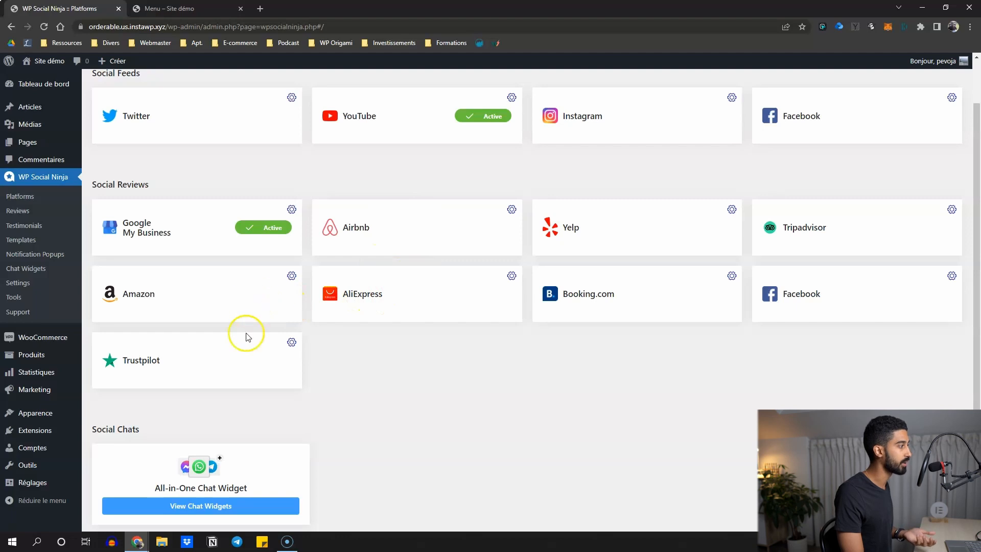
scroll(658, 359, down, 1)
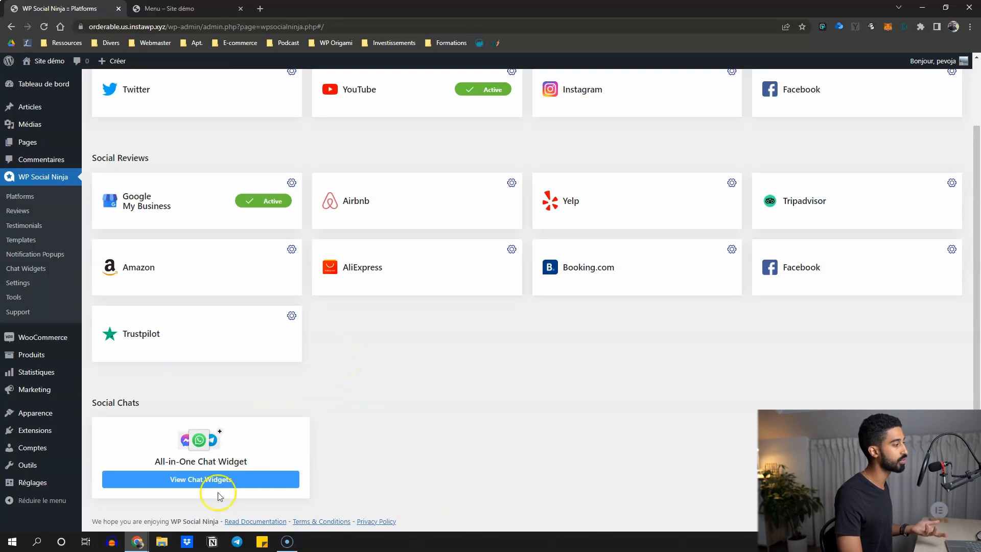
scroll(371, 214, up, 2)
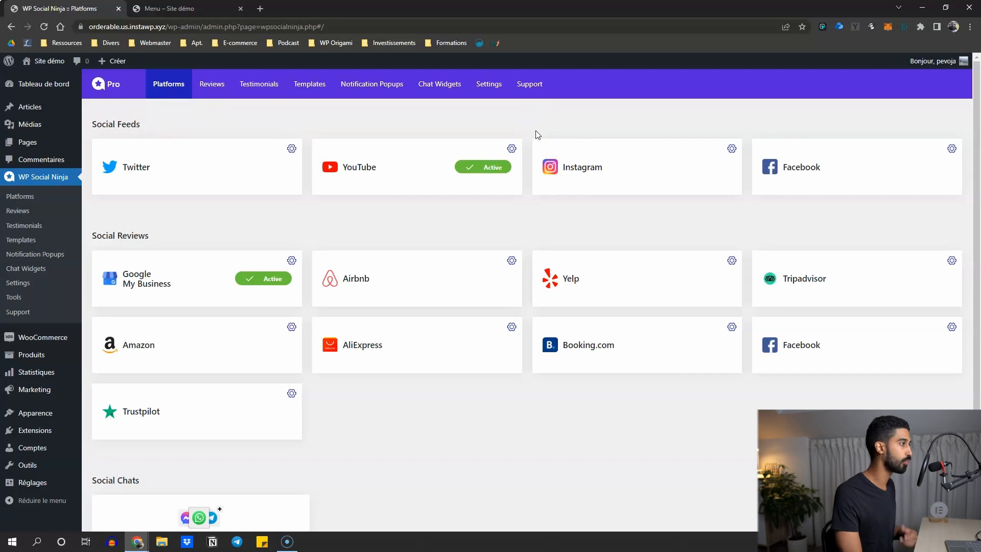
click(501, 118)
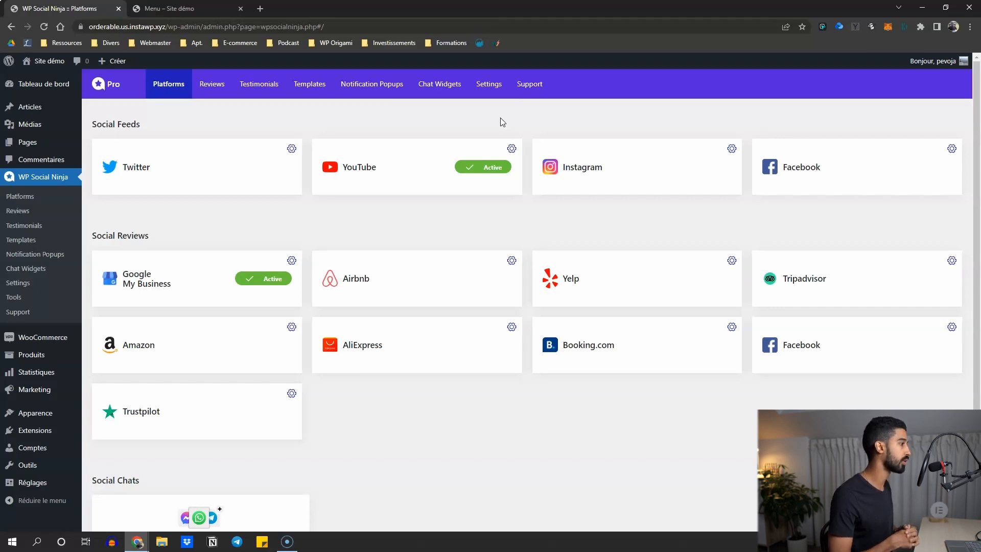
click(499, 127)
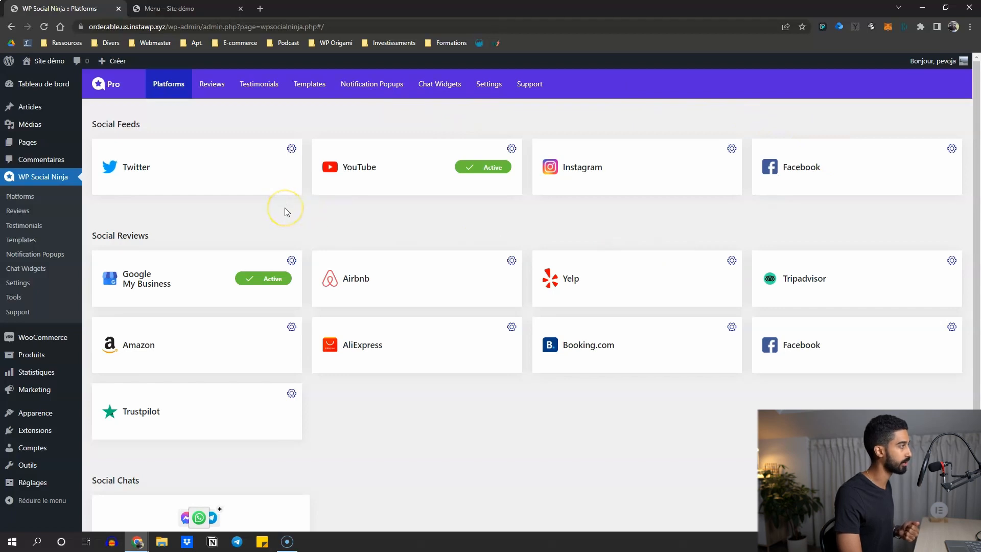
Deactivate the WP Social Ninja Pro extension among the site's installed extensions
mouse_move(56, 430)
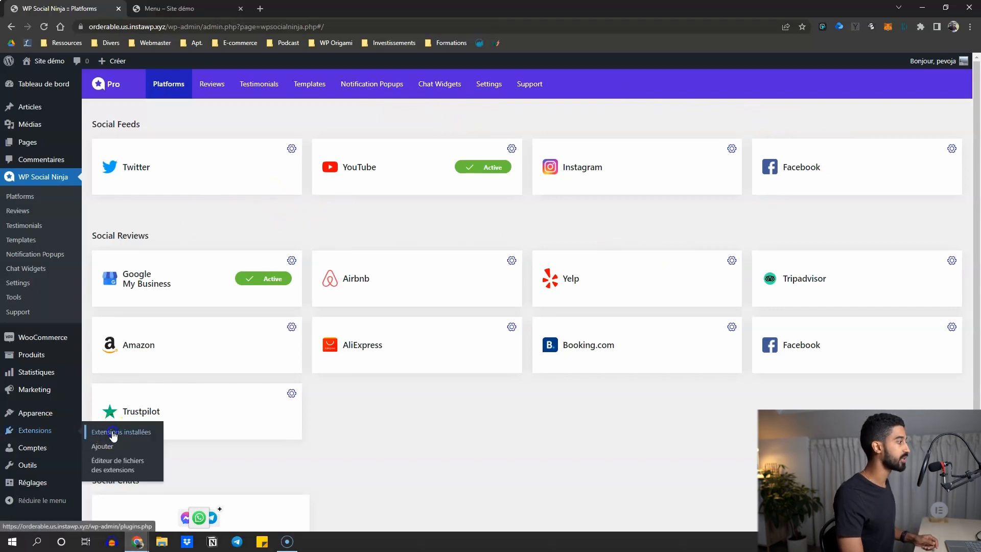
click(110, 432)
click(134, 361)
Reload the demo site's Menu page to check its YouTube feed, and return to the extensions administration
click(168, 8)
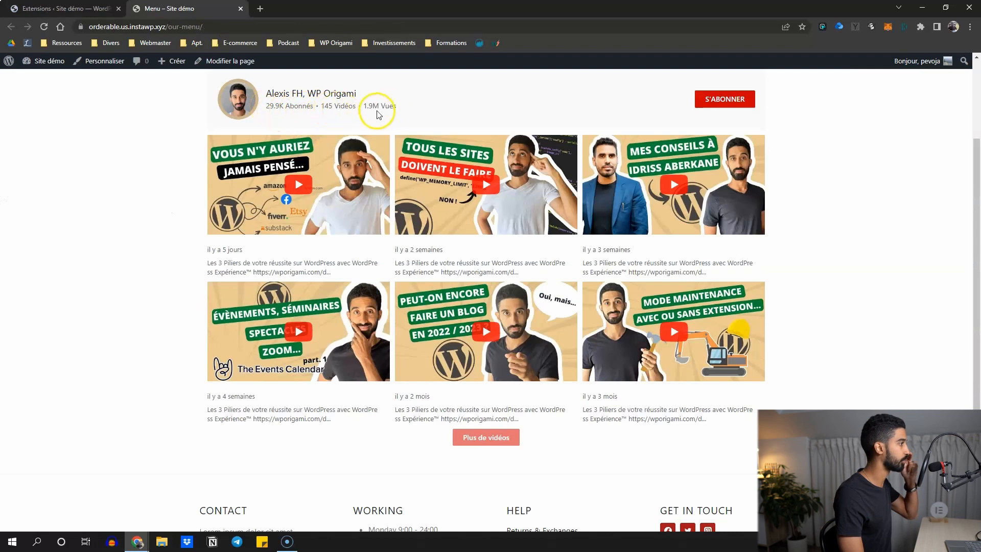
click(43, 28)
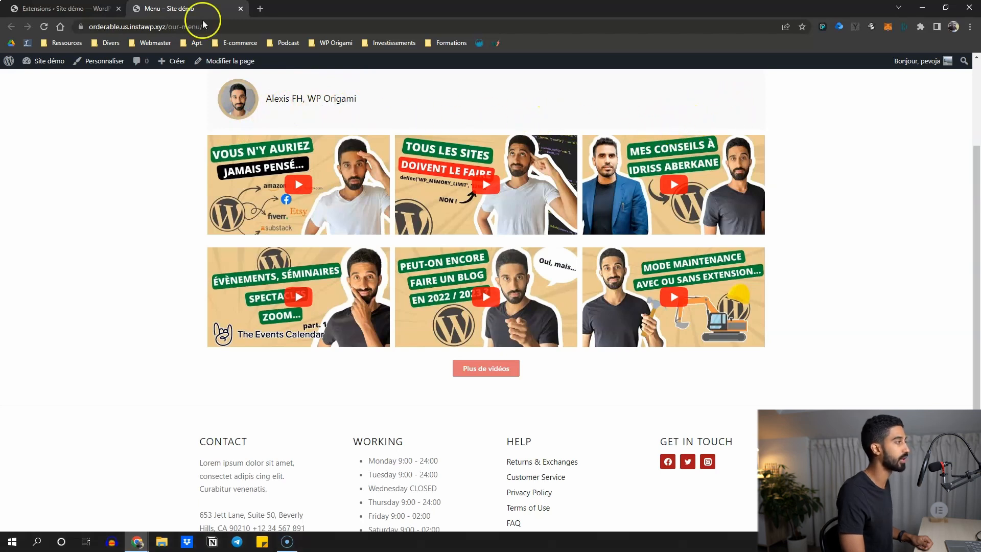
click(72, 8)
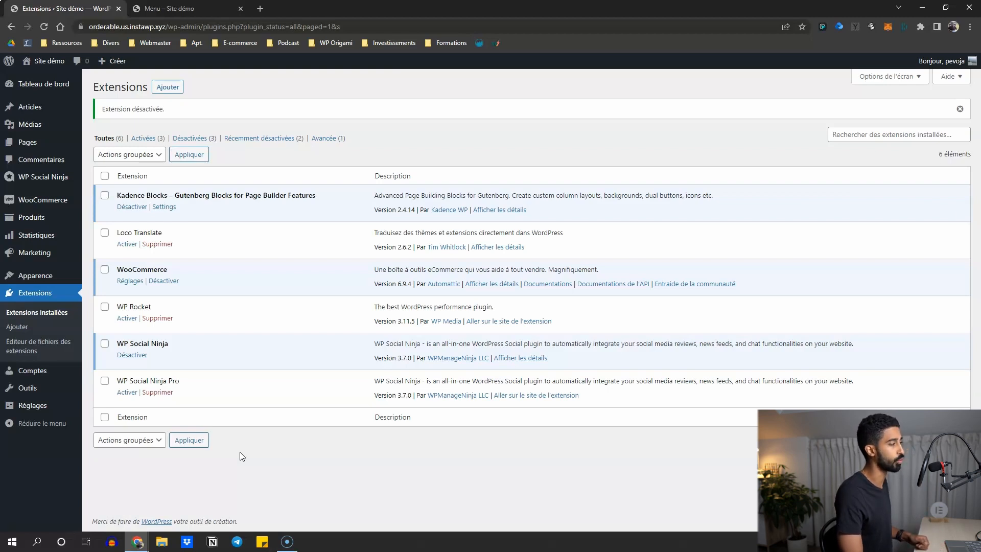
Examine the platforms and the testimonials section offered by the free version of WP Social Ninja
mouse_move(82, 177)
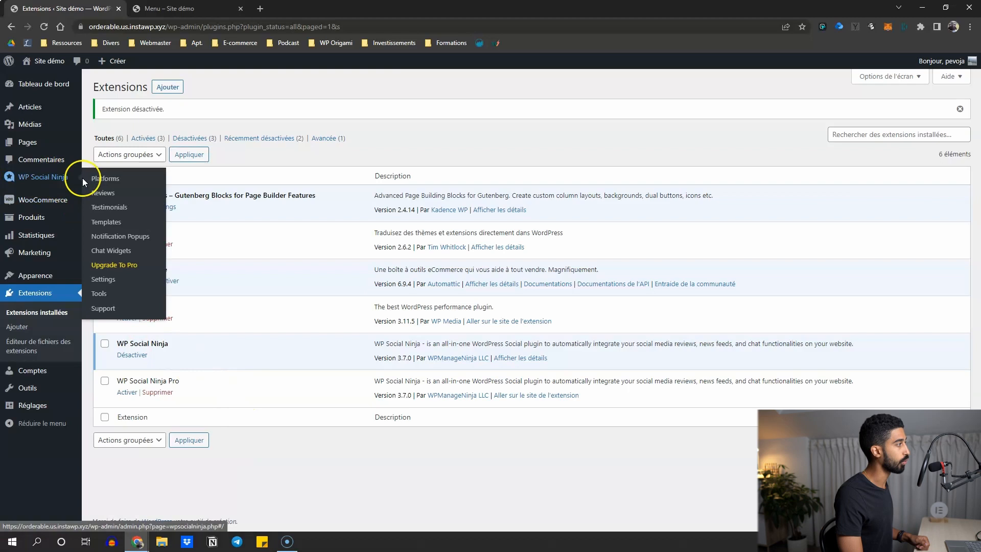
click(40, 177)
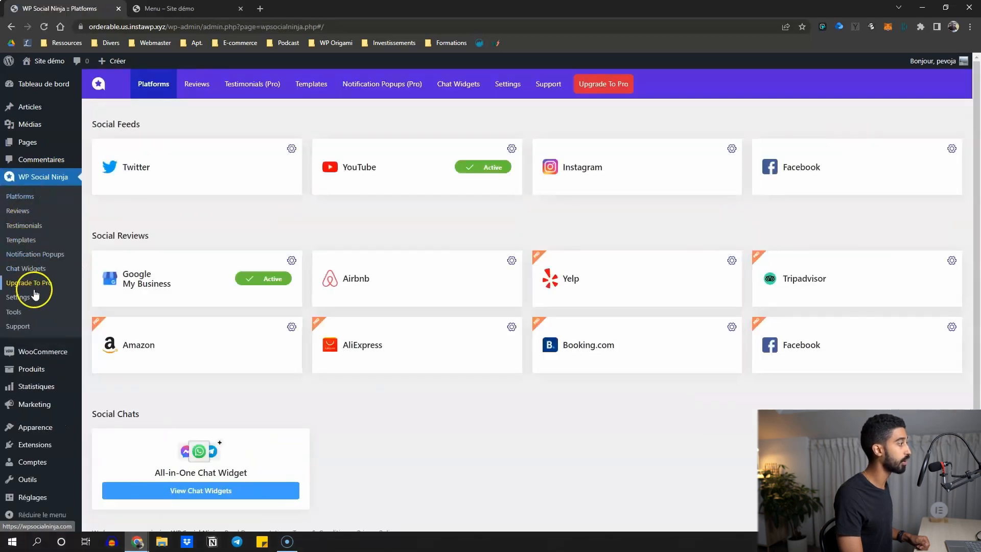
mouse_move(33, 447)
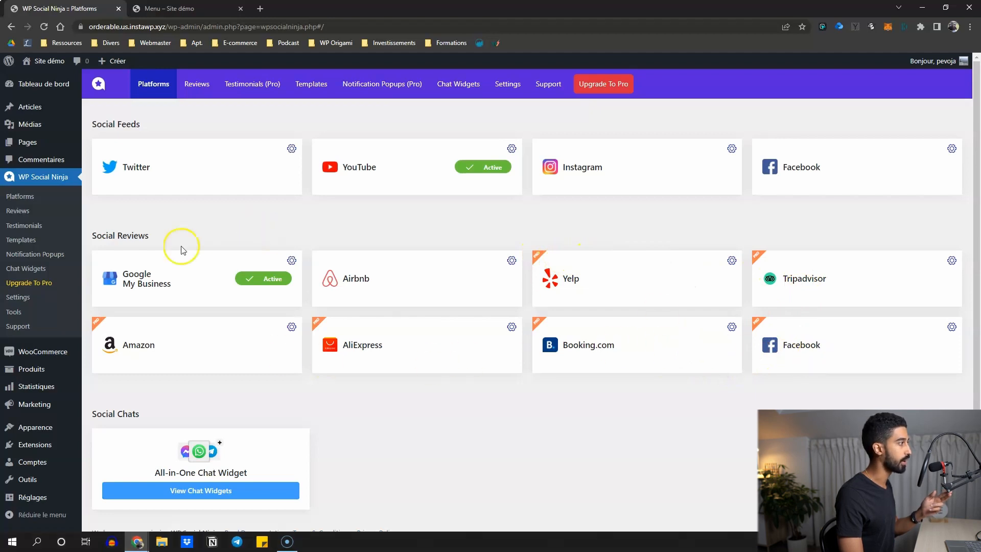
drag(102, 236, 123, 235)
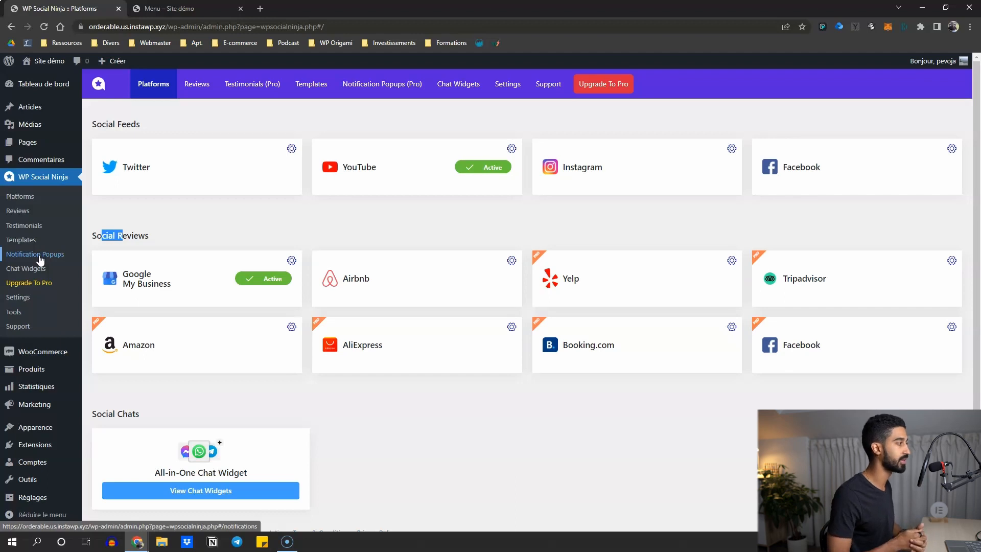
click(155, 288)
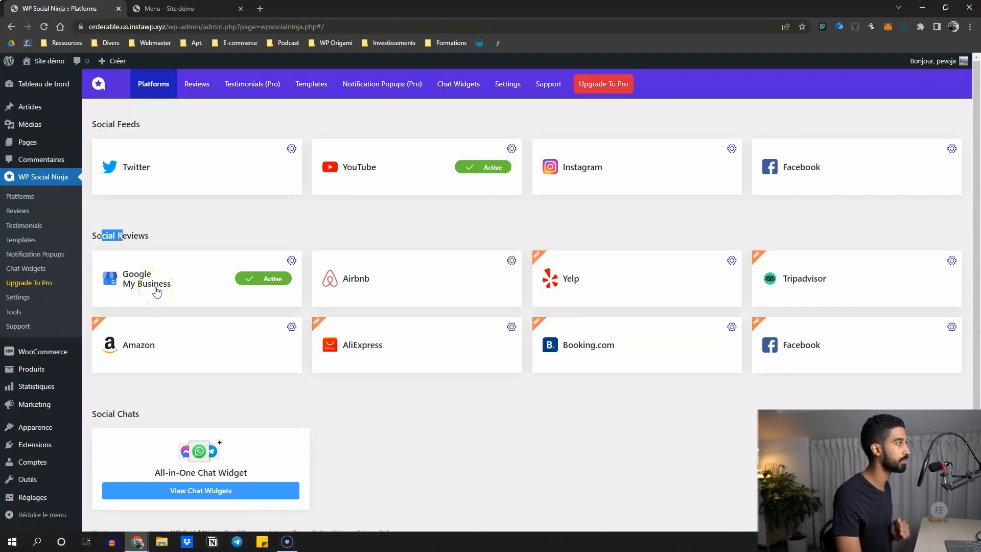
click(23, 227)
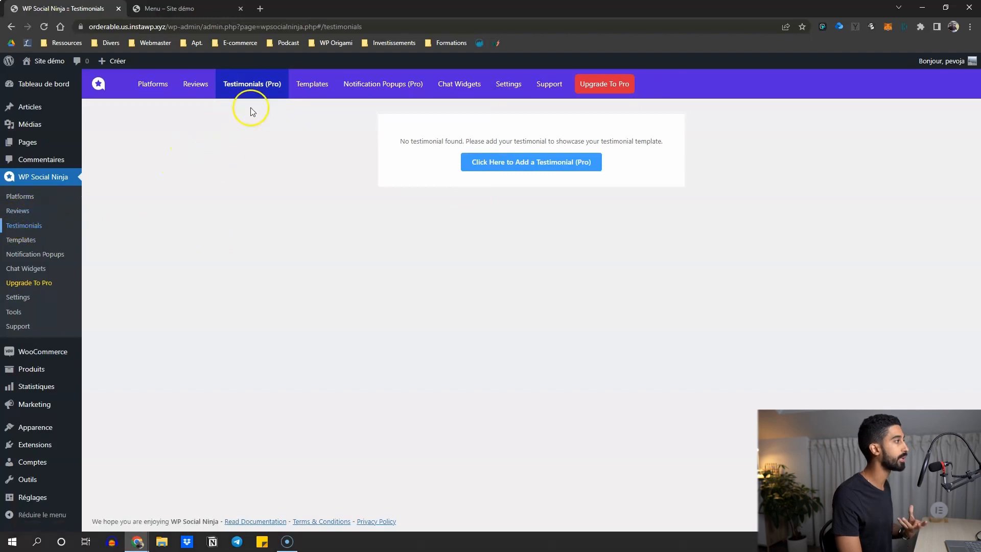
click(151, 84)
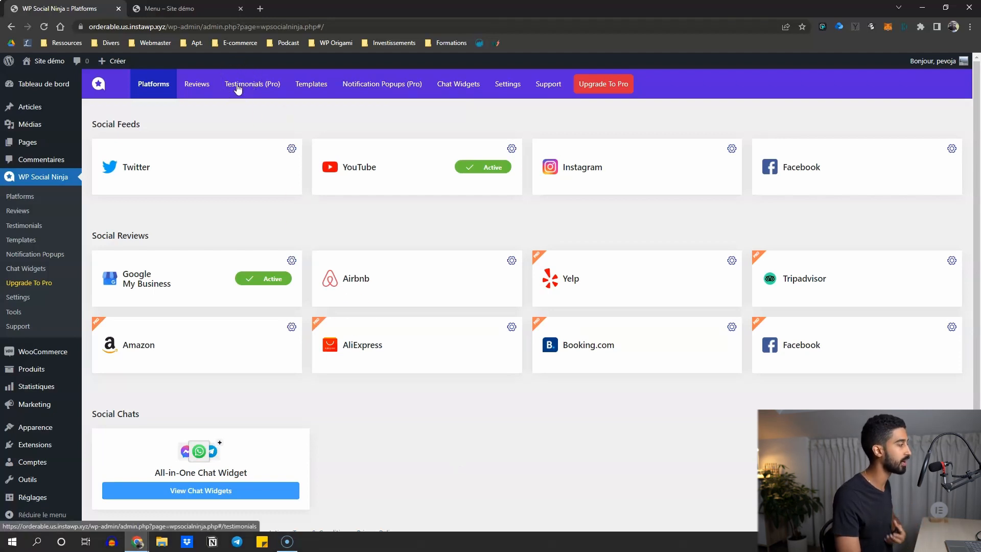
click(254, 94)
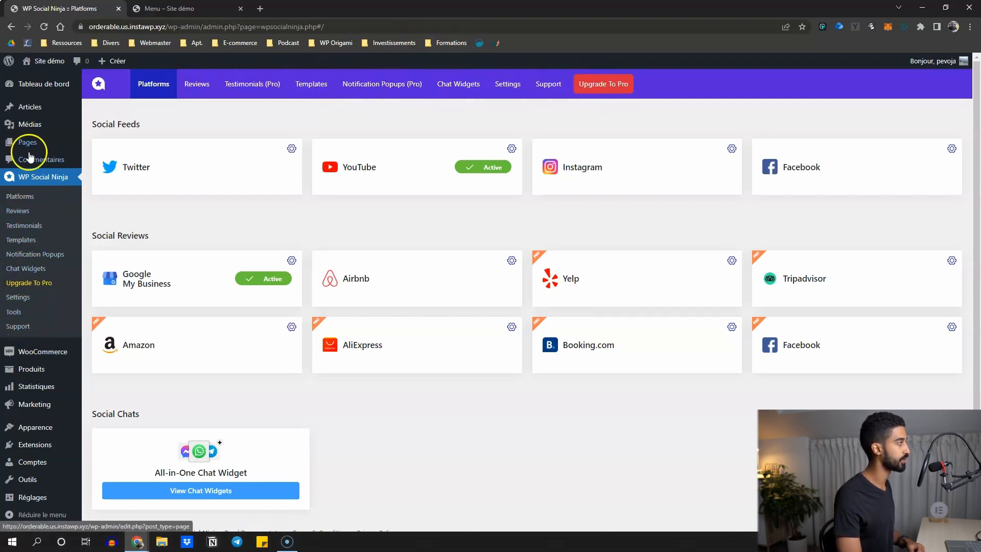
Create a new page titled "YouTube", publish it, and return to the page list
click(28, 144)
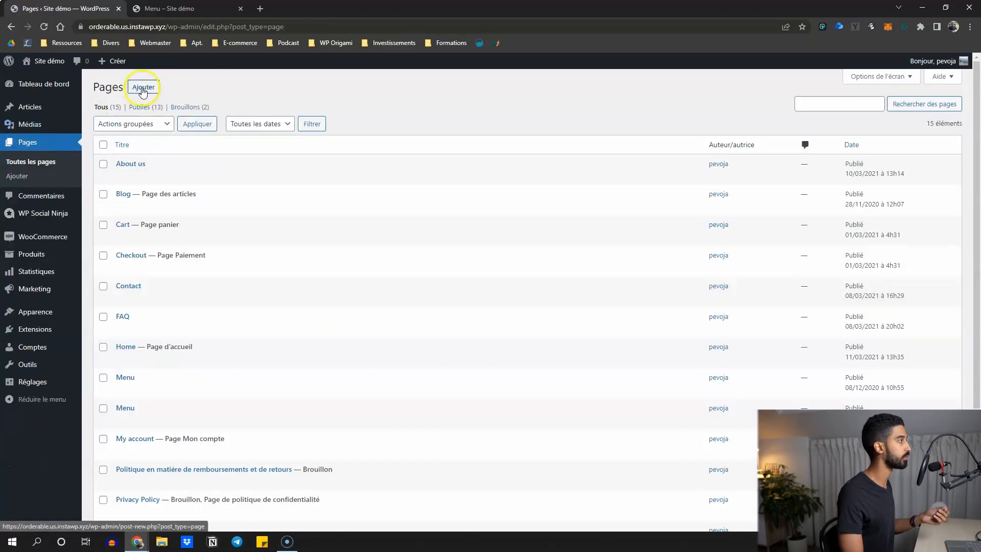
click(143, 88)
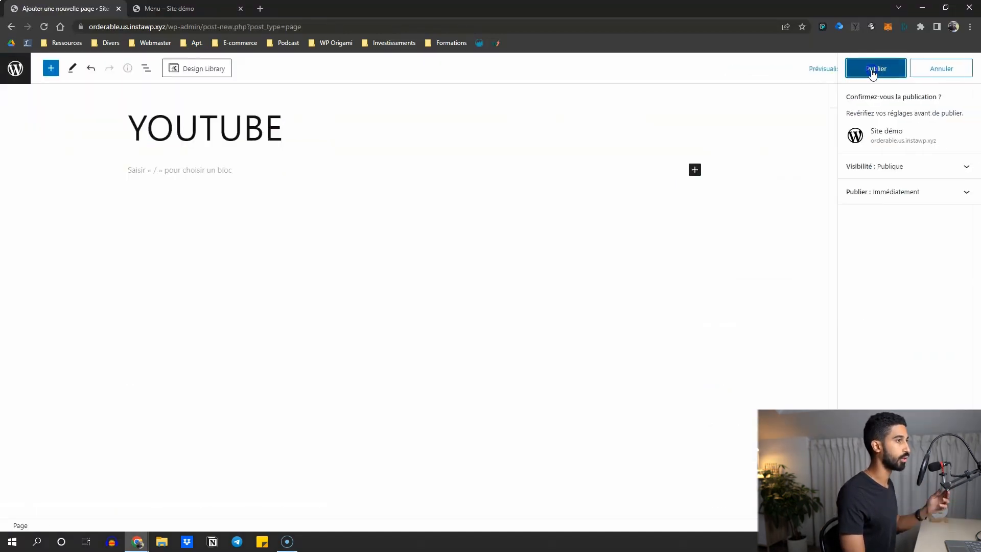
click(878, 69)
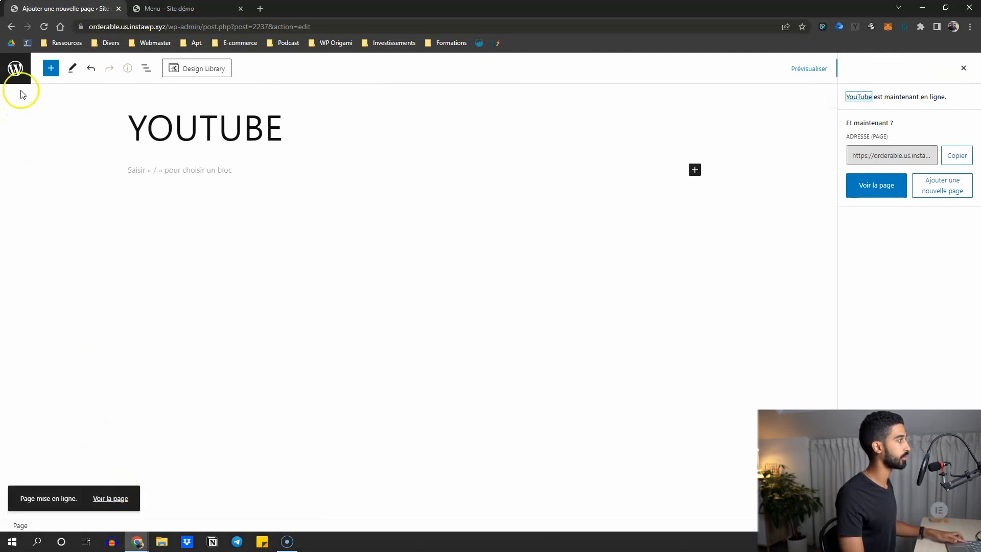
click(15, 68)
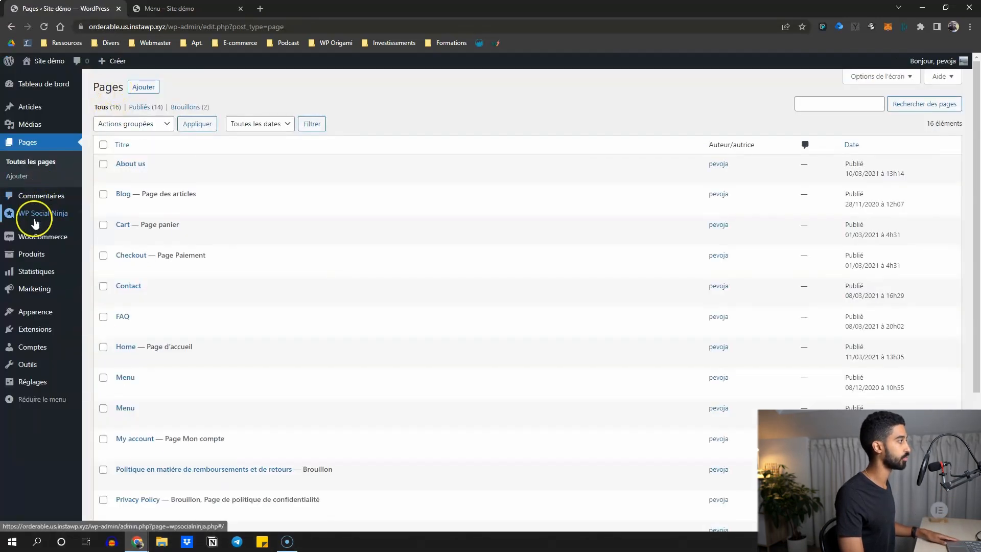
Show the new-account form in WP Social Ninja's YouTube configuration and compare the API Key (Recommended) and OAuth 2.0 credential types
mouse_move(61, 218)
click(112, 220)
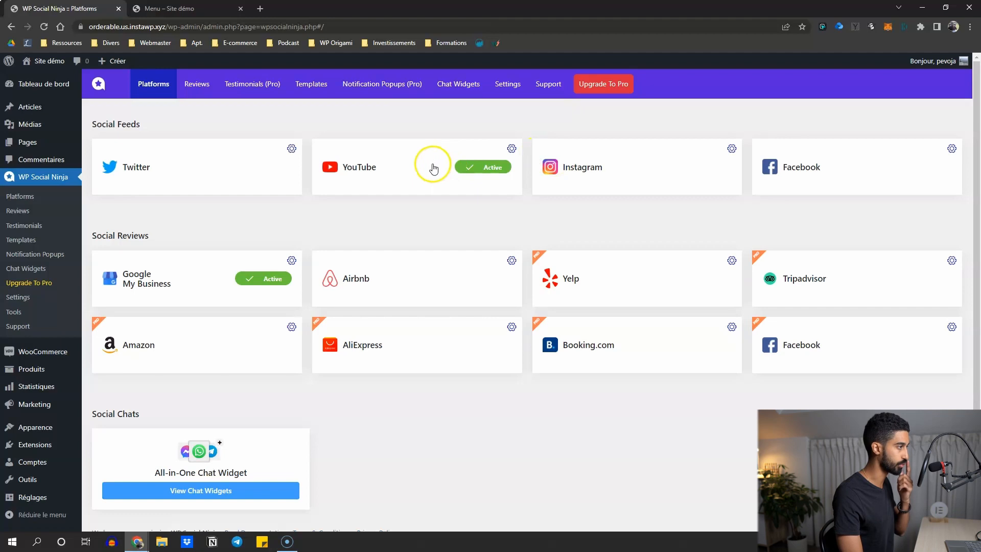
click(431, 168)
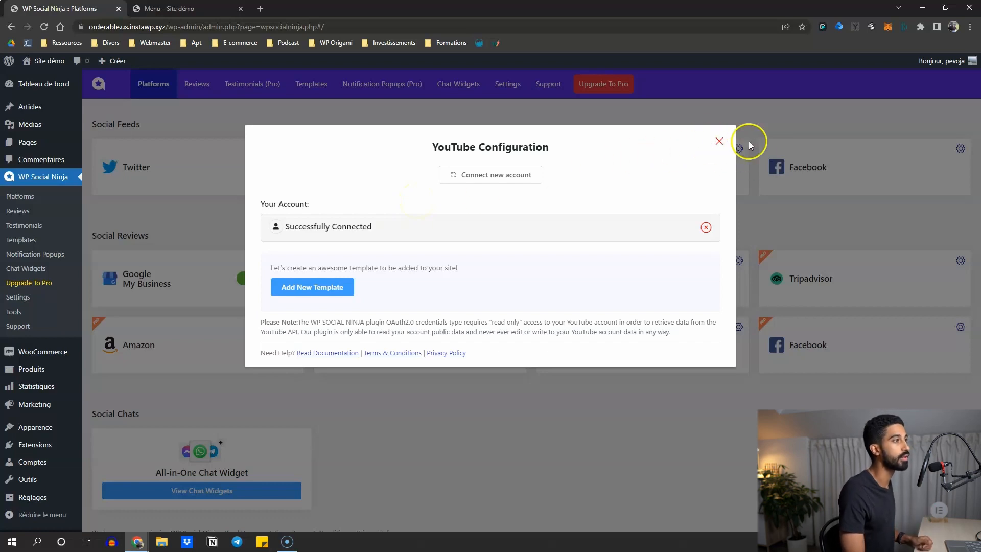
click(472, 178)
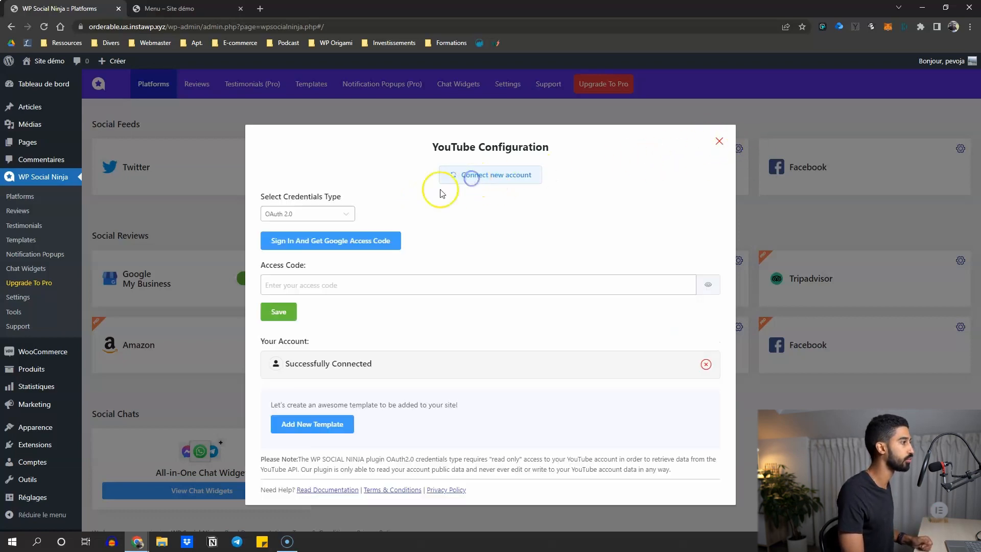
click(300, 216)
click(295, 236)
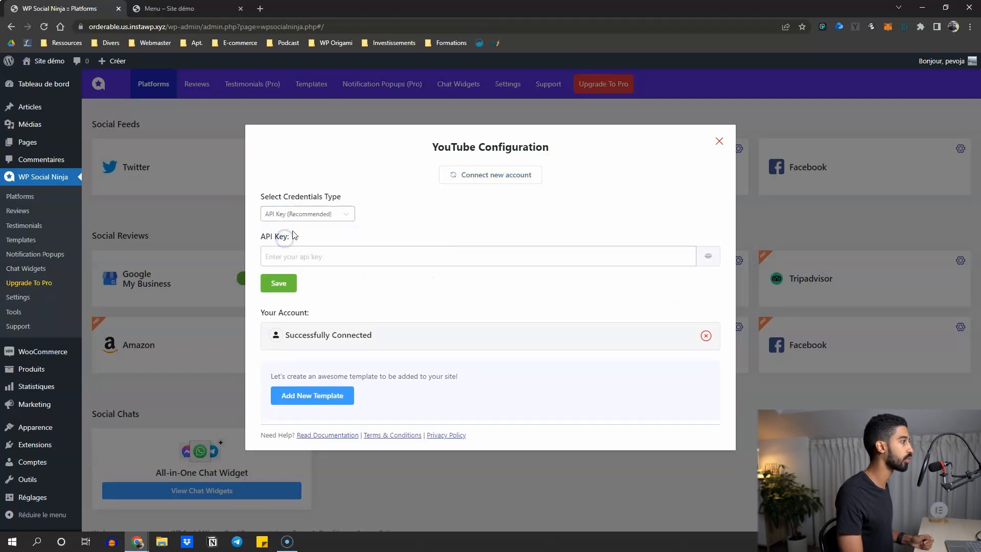
click(319, 215)
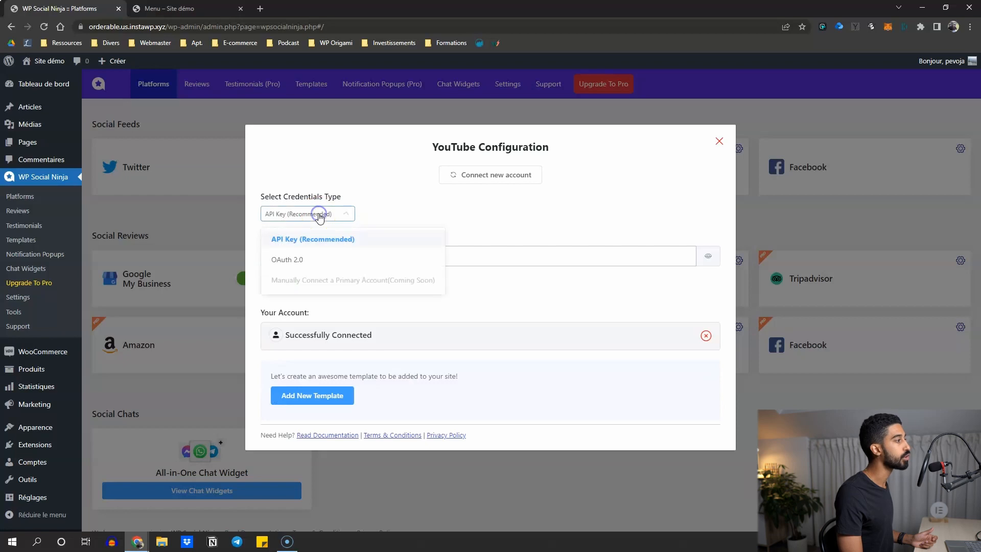
click(301, 261)
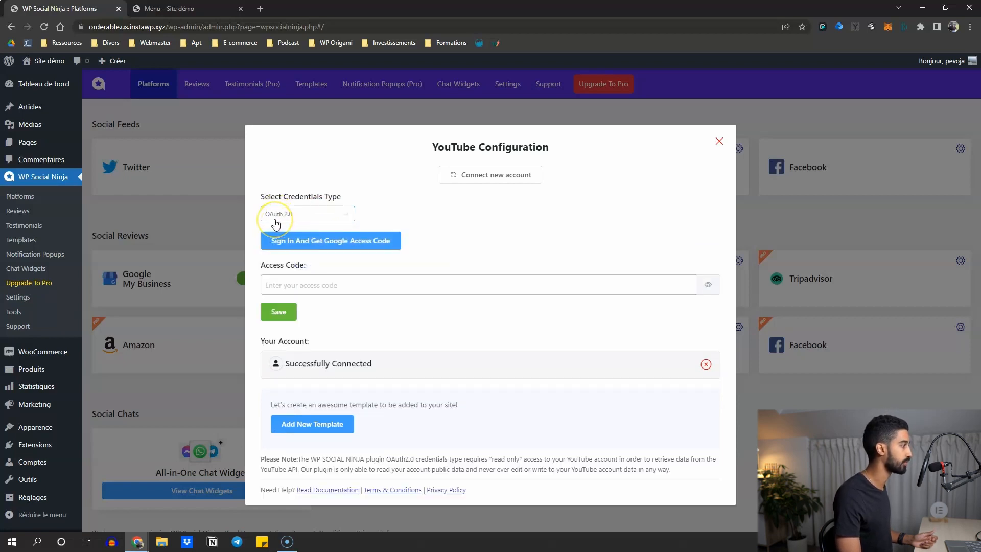
Review the Google access code sign-in and its save option, and close the YouTube configuration
click(315, 244)
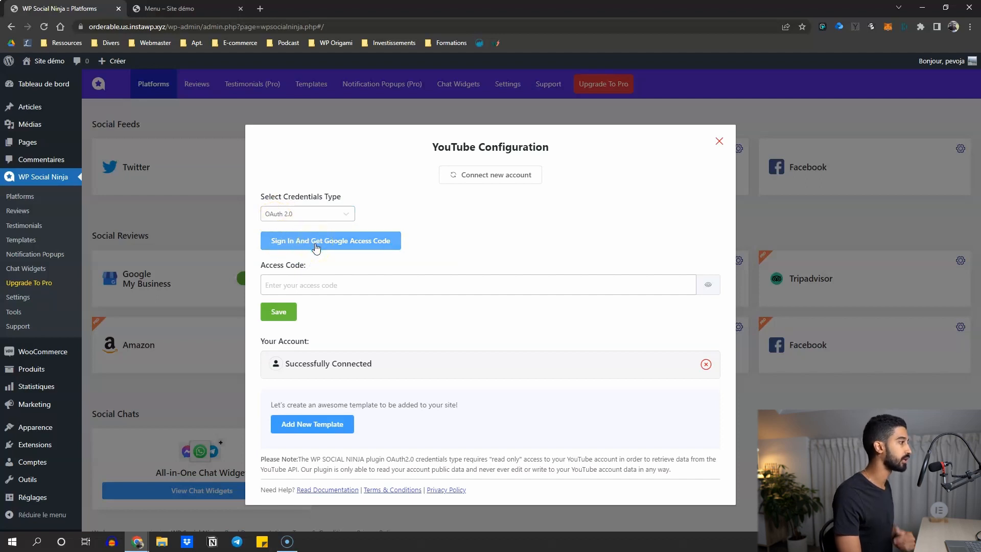
click(333, 242)
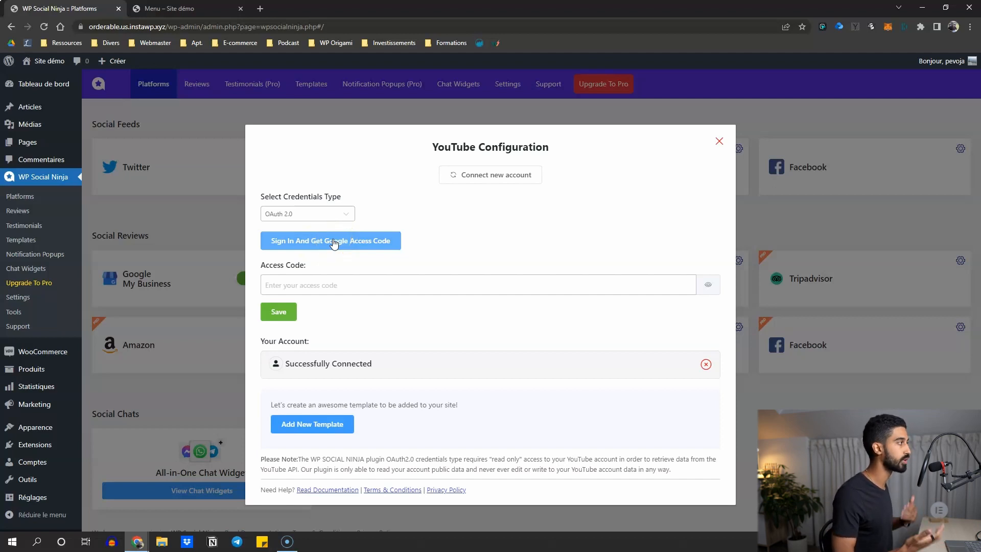
click(333, 242)
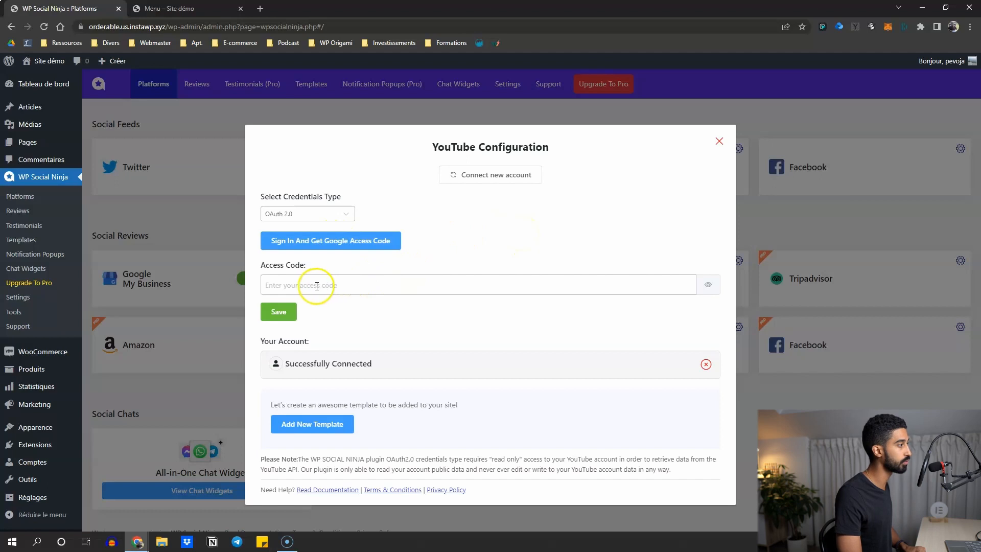
click(286, 312)
click(719, 141)
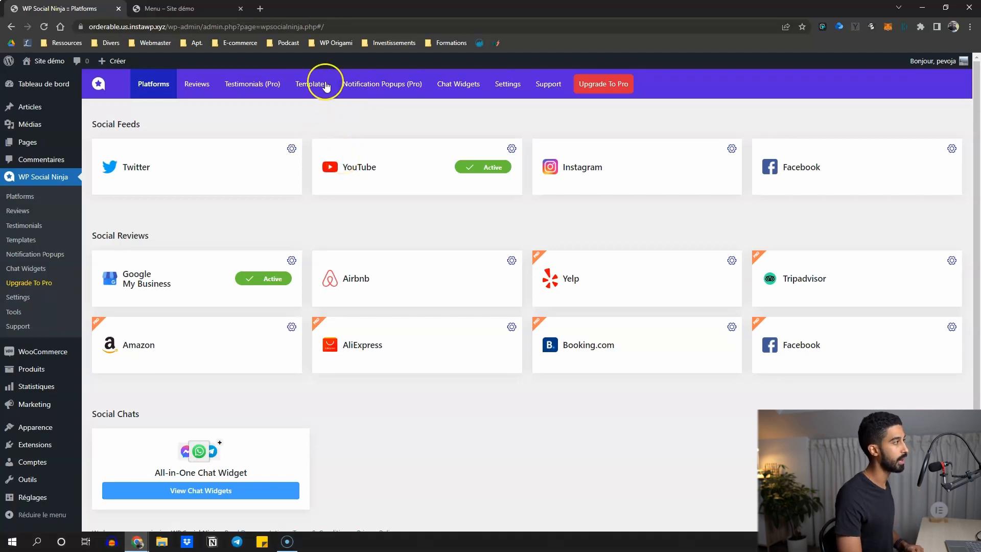
Add a new YouTube template in WP Social Ninja and look through the channel's videos in its preview
click(311, 84)
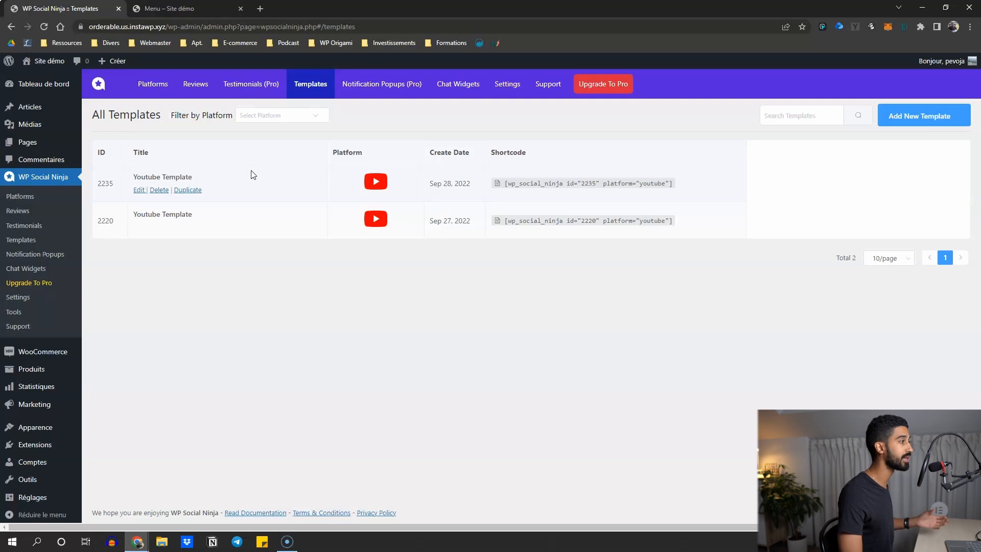
click(902, 116)
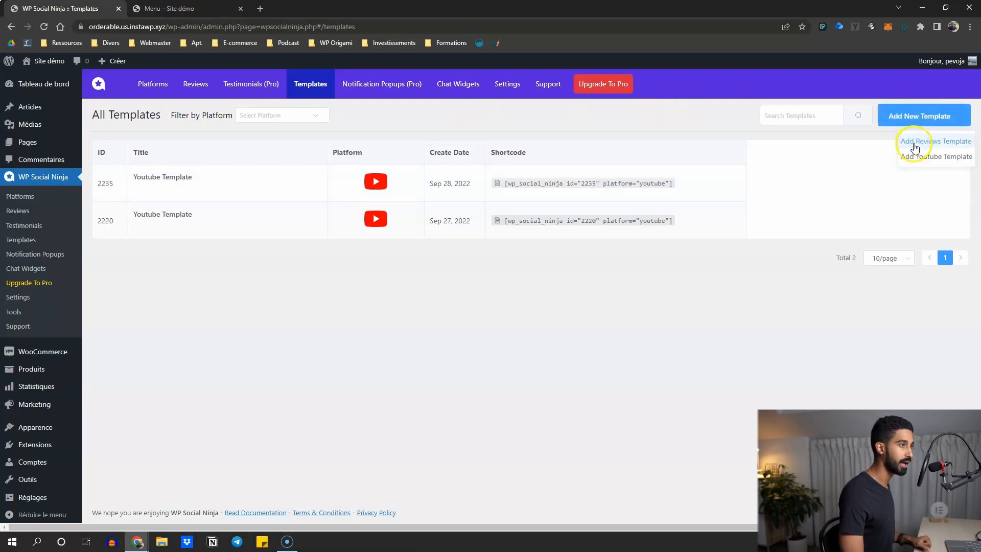
click(927, 161)
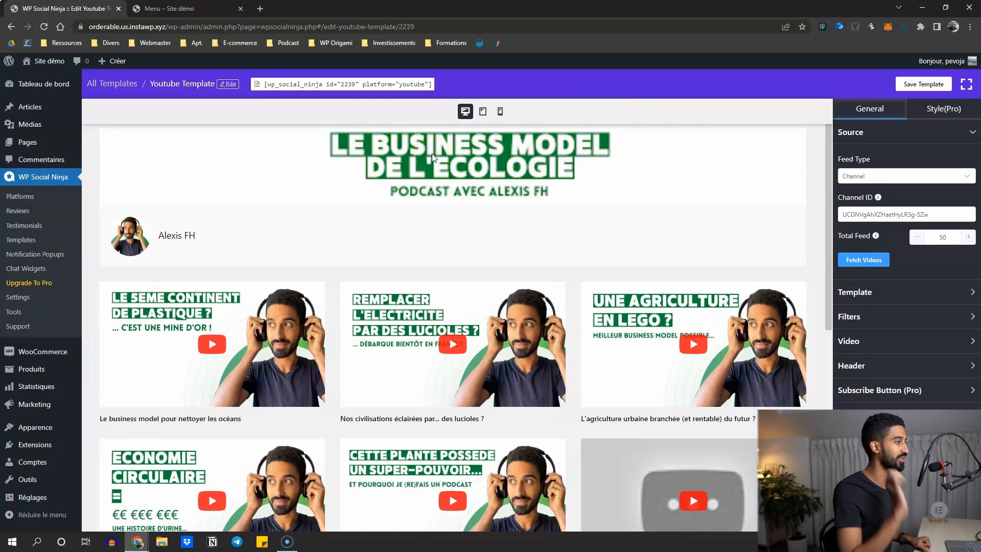
scroll(453, 286, down, 6)
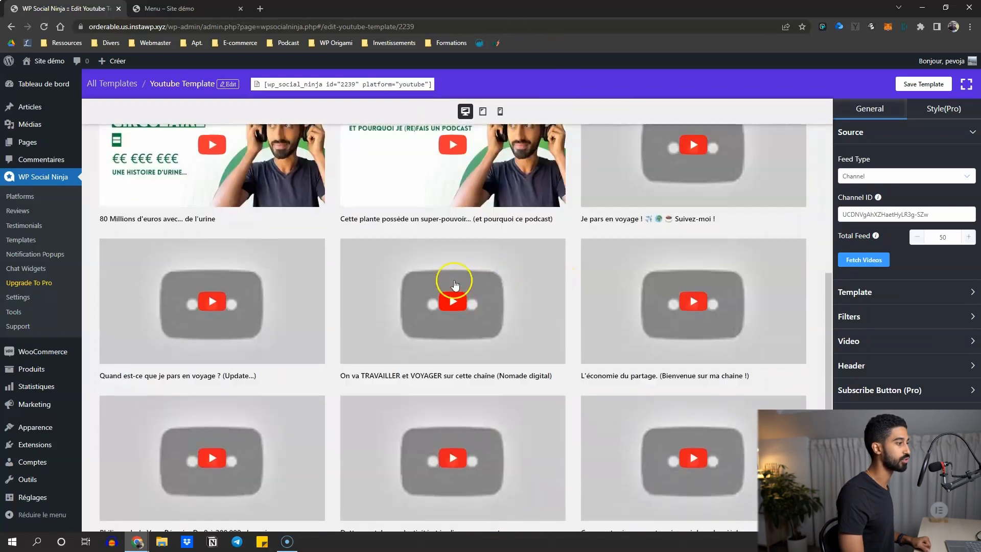
scroll(467, 345, up, 7)
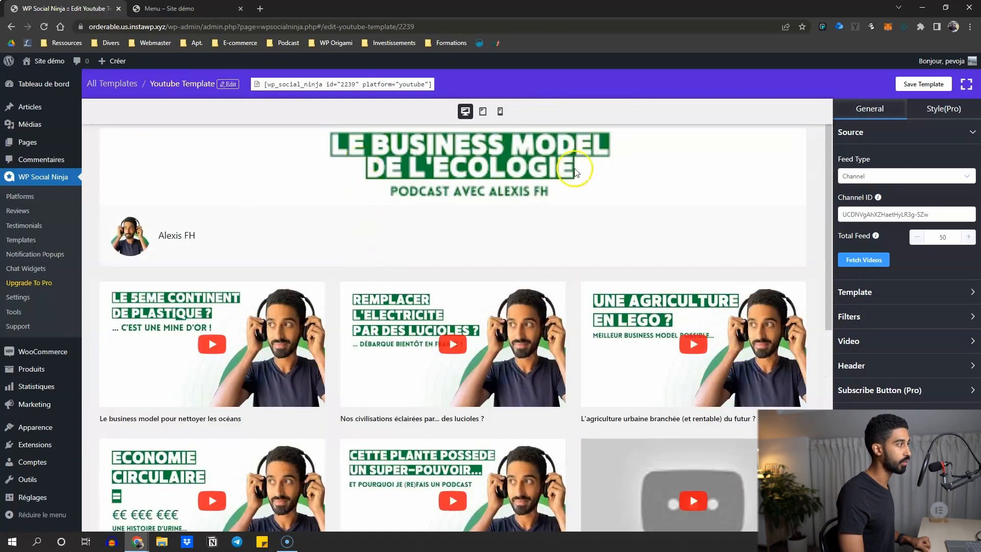
Leave the template editor, return to the platforms overview, and open the YouTube platform
click(104, 91)
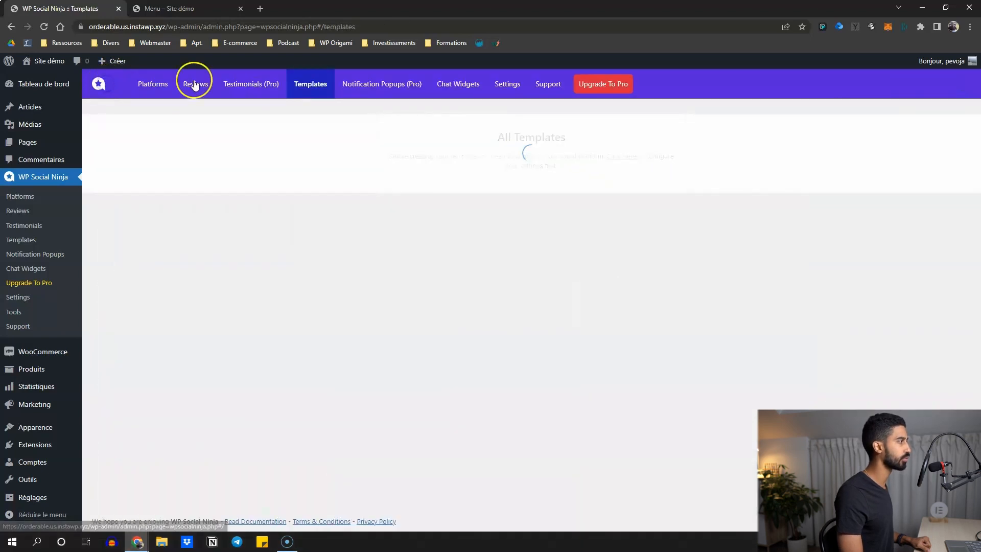
click(159, 84)
click(374, 153)
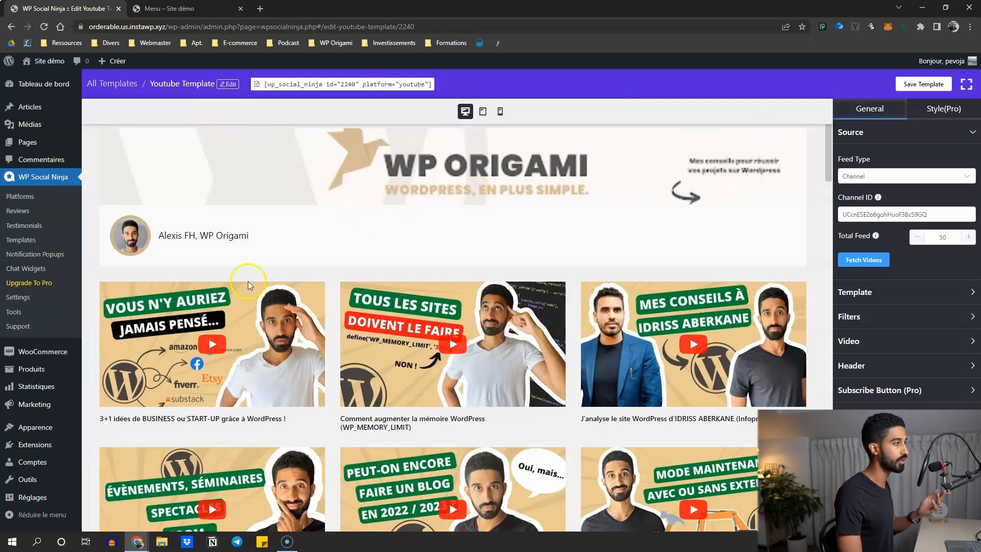
Look through the WP Origami channel header and video grid in the new YouTube template's preview
scroll(375, 278, down, 10)
scroll(376, 261, up, 10)
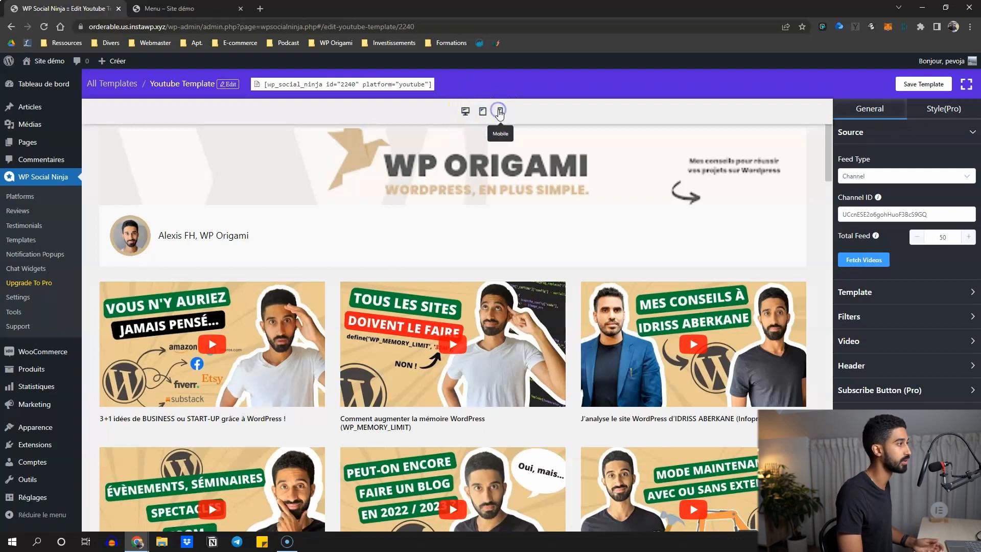
scroll(306, 215, down, 1)
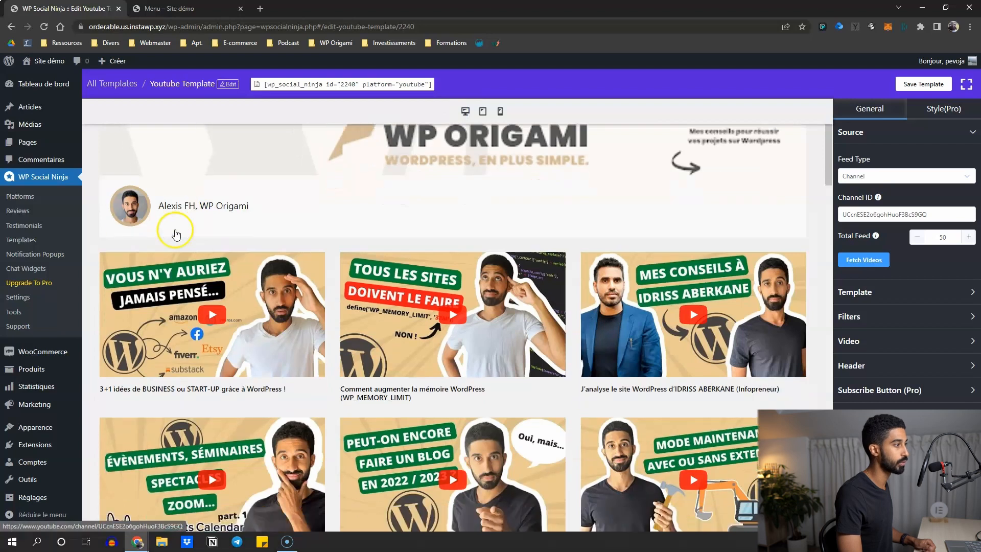
scroll(391, 207, up, 1)
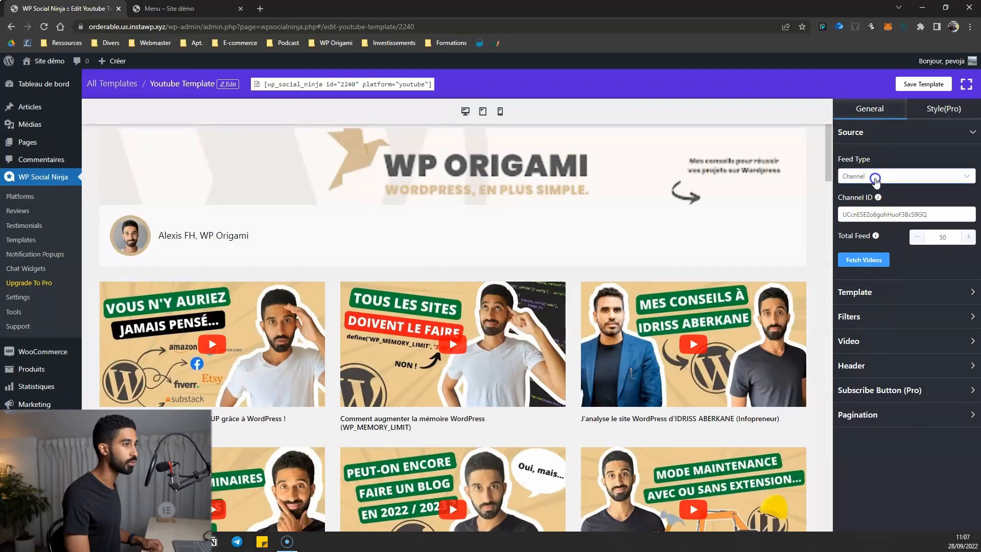
Review the source settings' feed types, keeping Channel, and check the Total Feed setting against the previewed videos
click(875, 178)
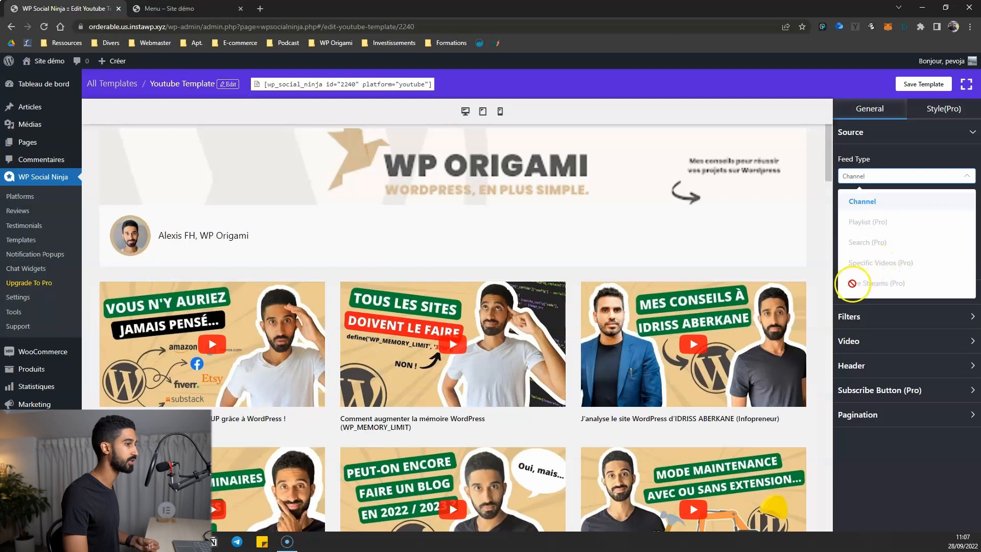
click(892, 201)
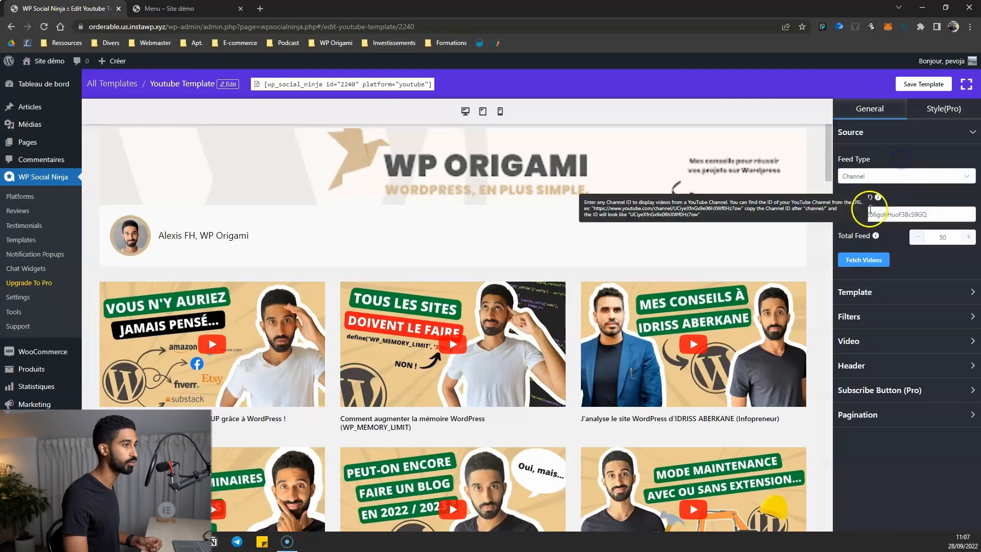
double_click(942, 237)
scroll(565, 291, down, 12)
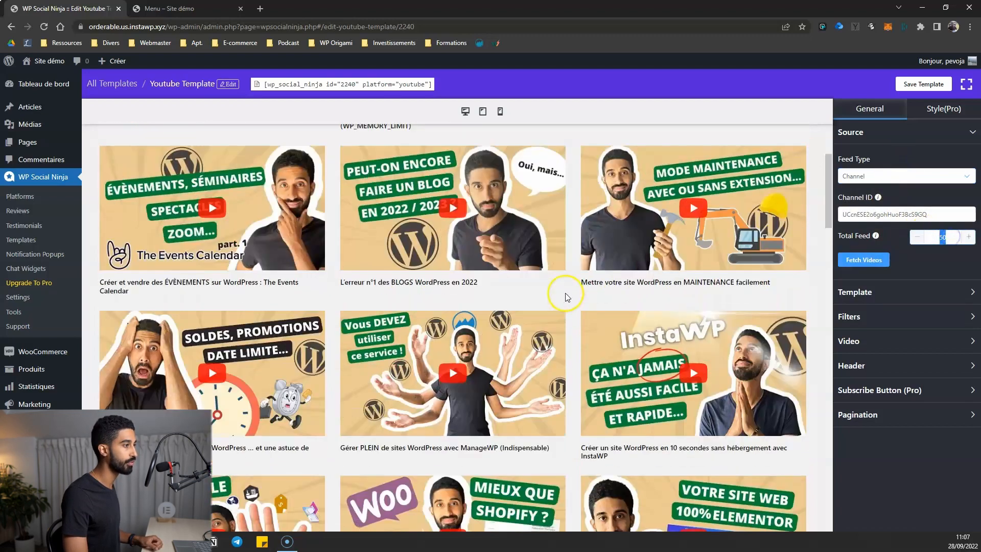
scroll(573, 294, up, 15)
Review the layout types, template designs and column counts, keeping Grid, Template 1 and 3 Column
click(898, 293)
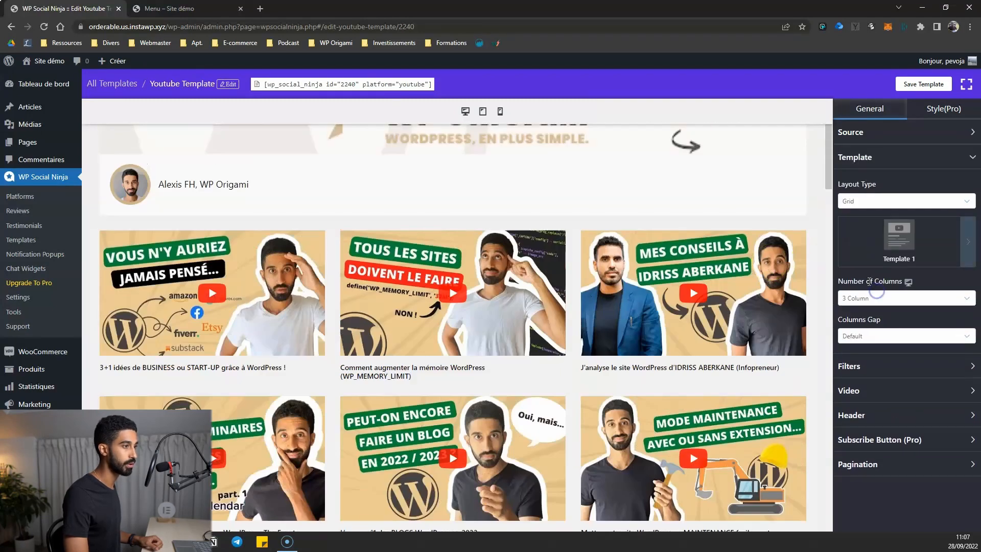
click(870, 201)
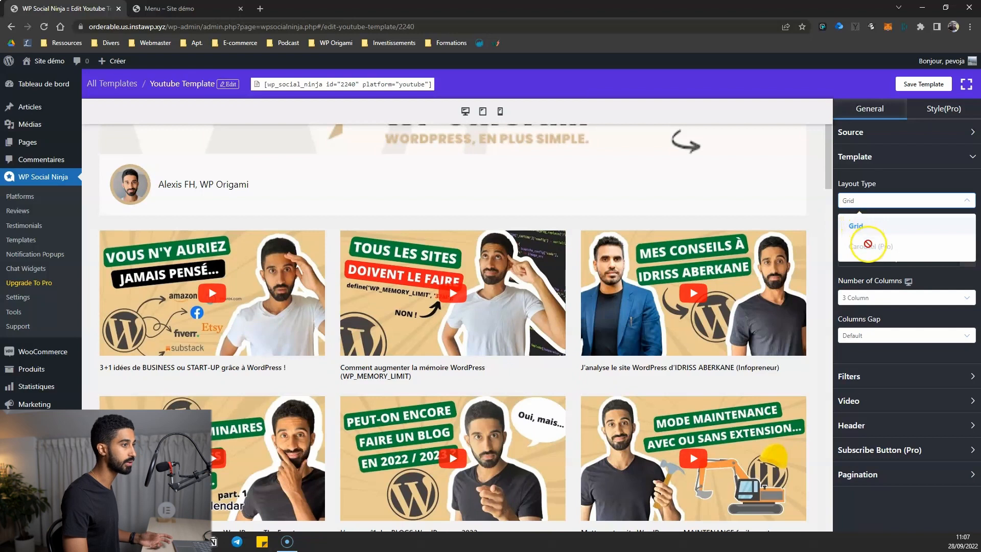
click(308, 254)
click(867, 201)
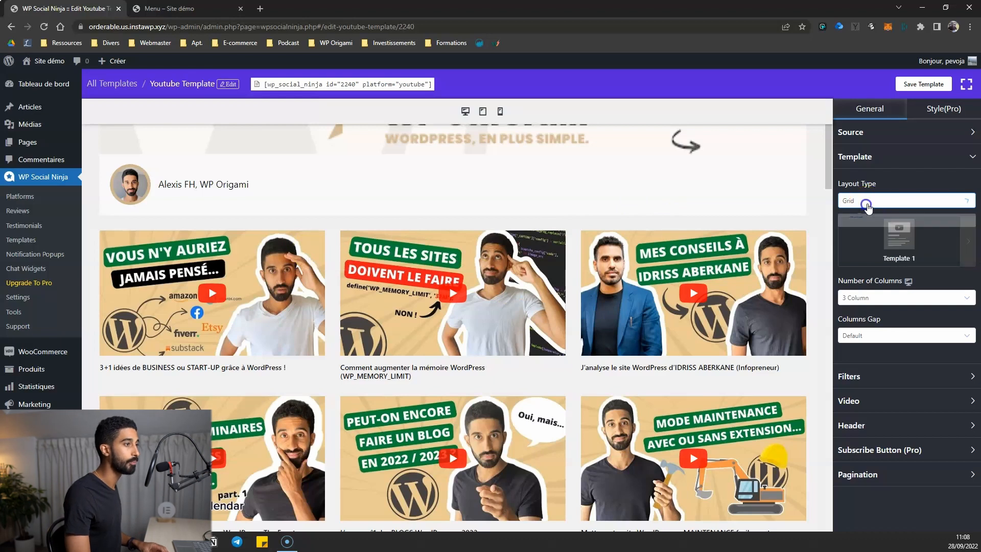
click(898, 239)
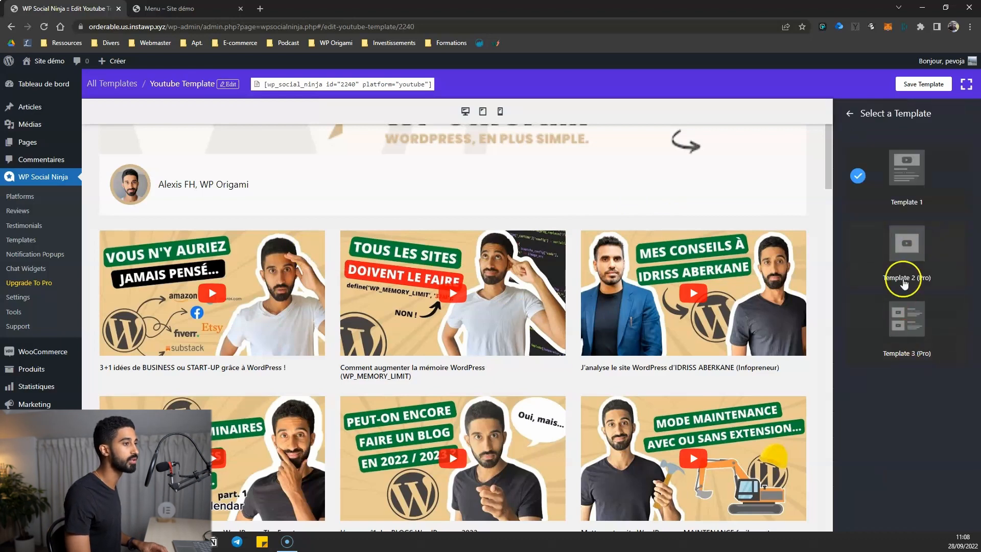
click(884, 151)
click(859, 298)
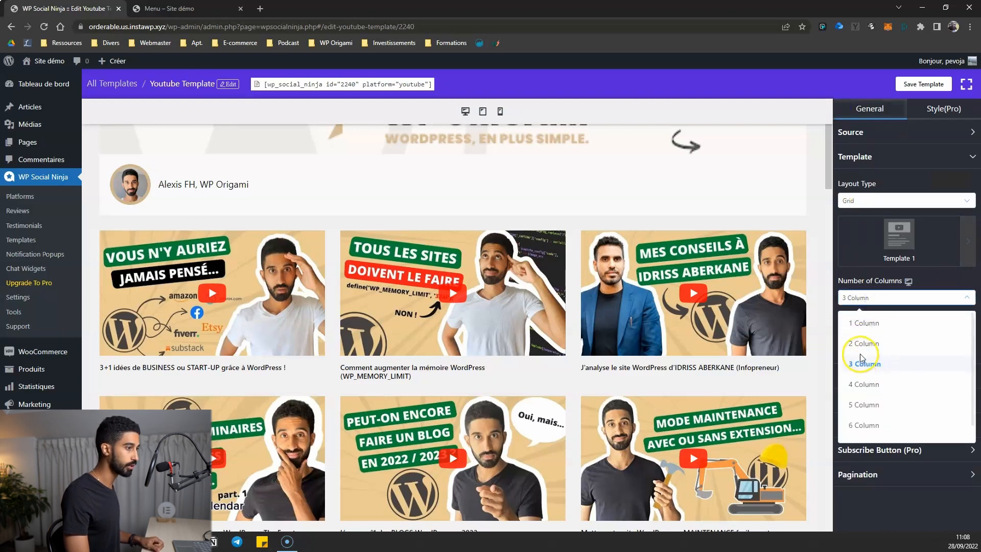
click(936, 295)
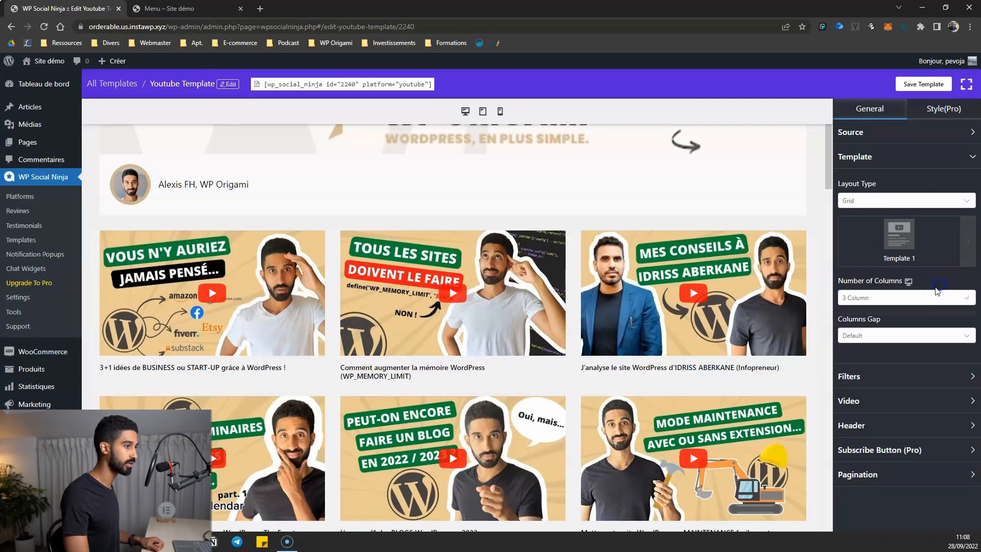
Try the Narrow columns gap on the video grid and set the gap back to Default
click(878, 342)
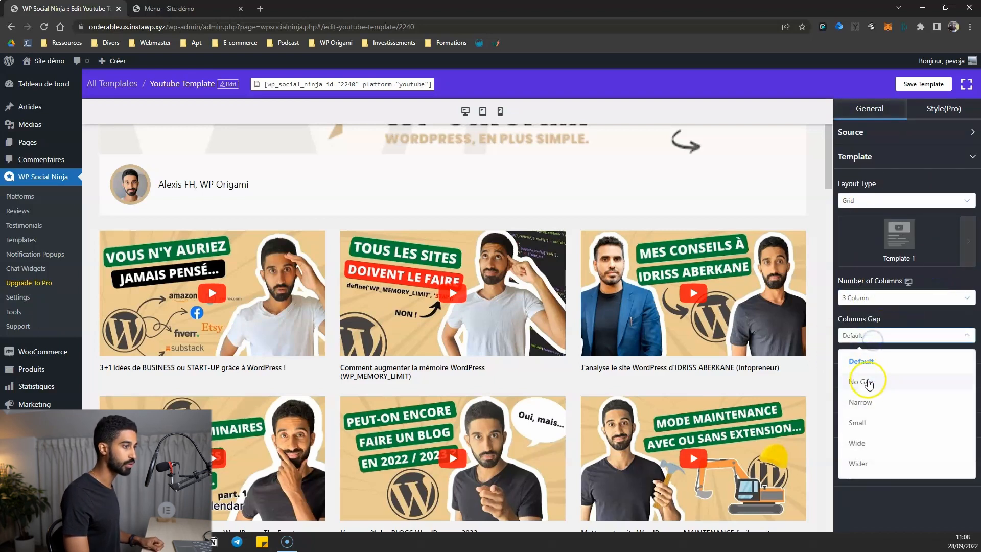
click(871, 335)
click(860, 409)
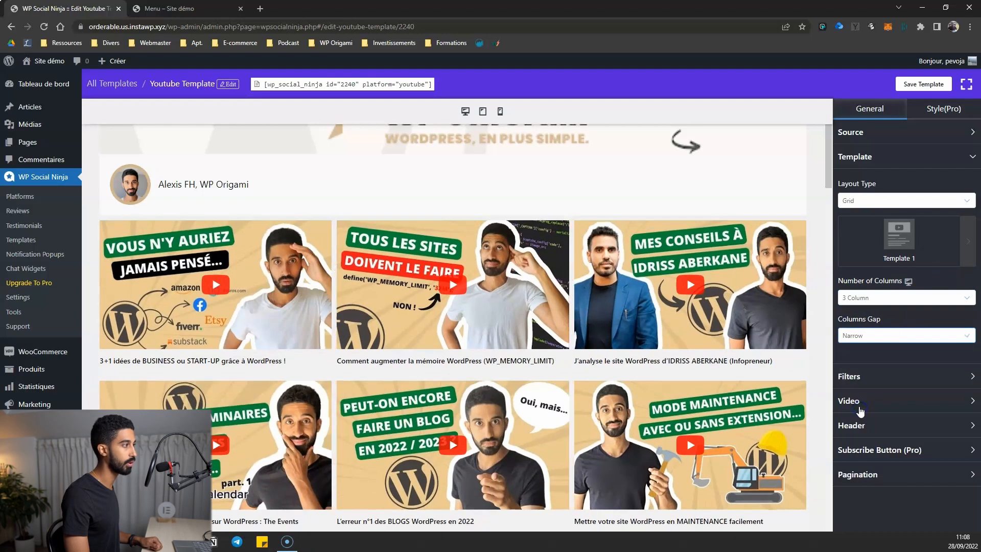
click(875, 335)
click(869, 359)
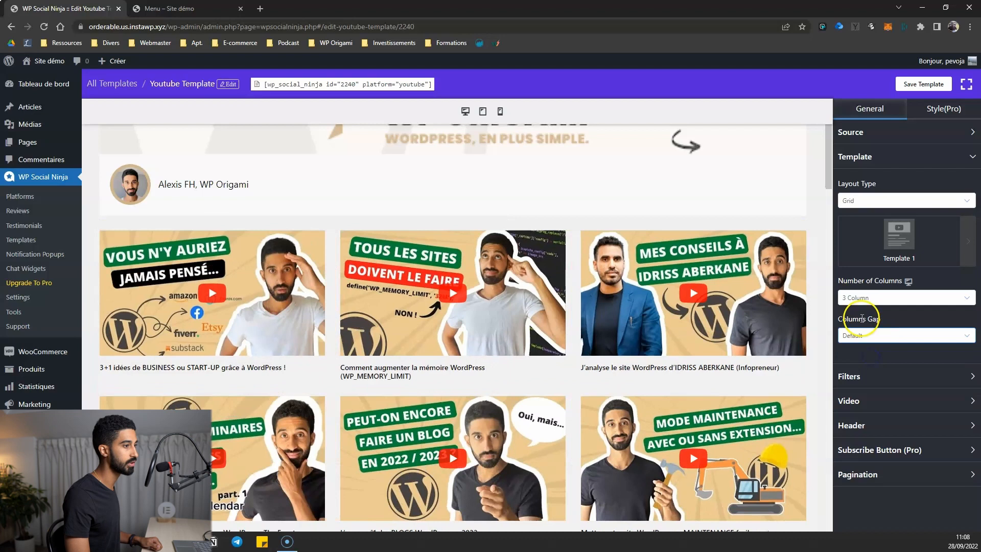
Review the feed's filter settings and the available posts orders, keeping Ascending
scroll(868, 337, down, 2)
click(869, 311)
scroll(863, 224, up, 2)
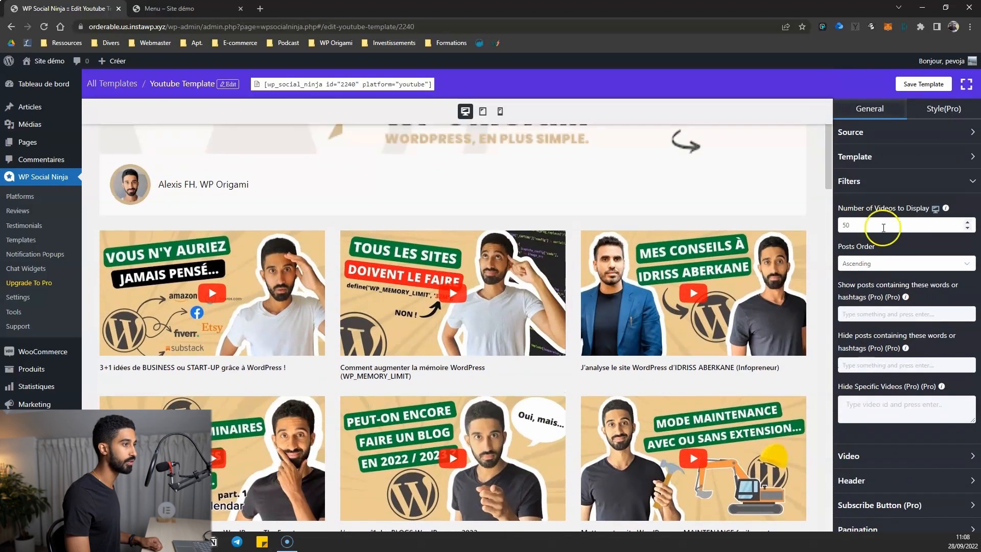
click(880, 264)
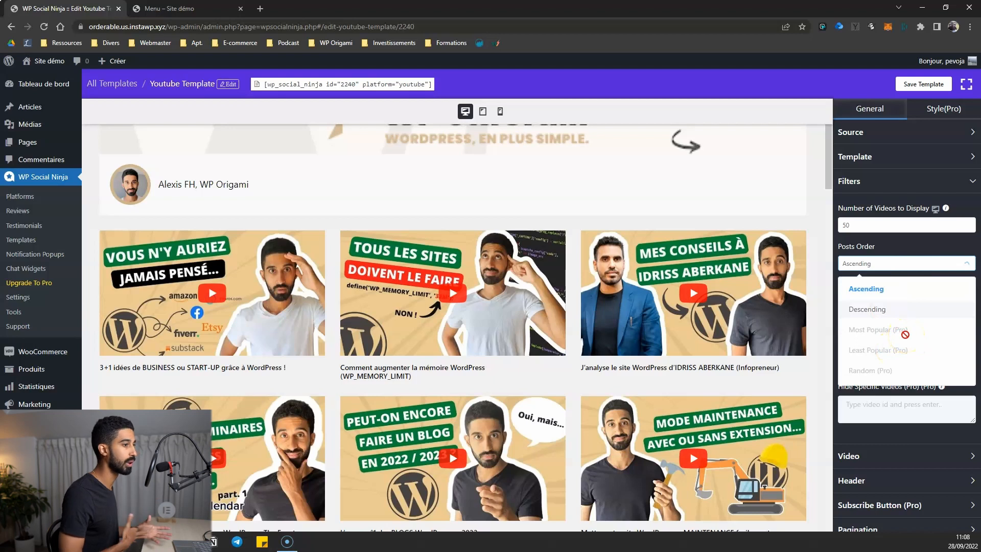
click(878, 317)
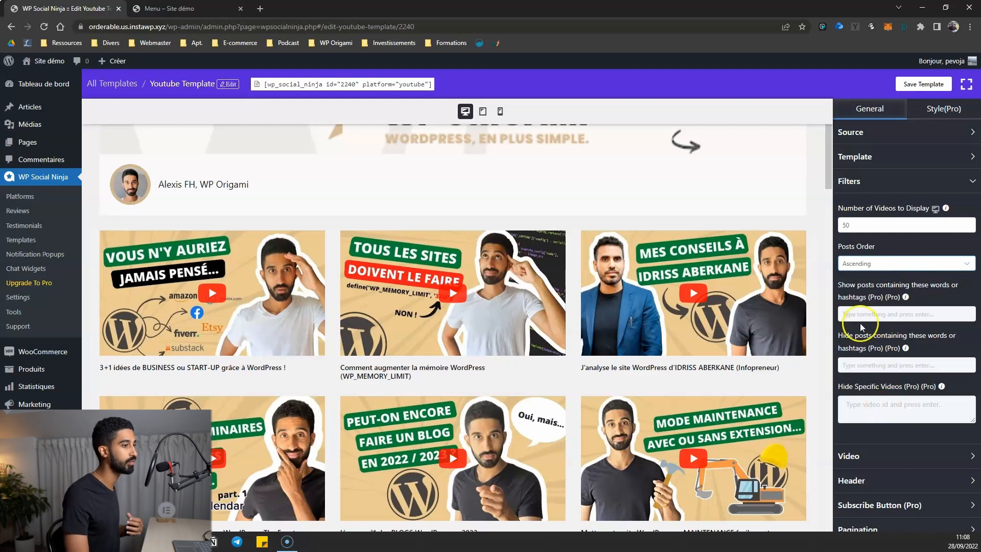
Try the Popup play mode and set it to Redirect to YouTube, and switch the video titles off and back on
scroll(851, 317, down, 2)
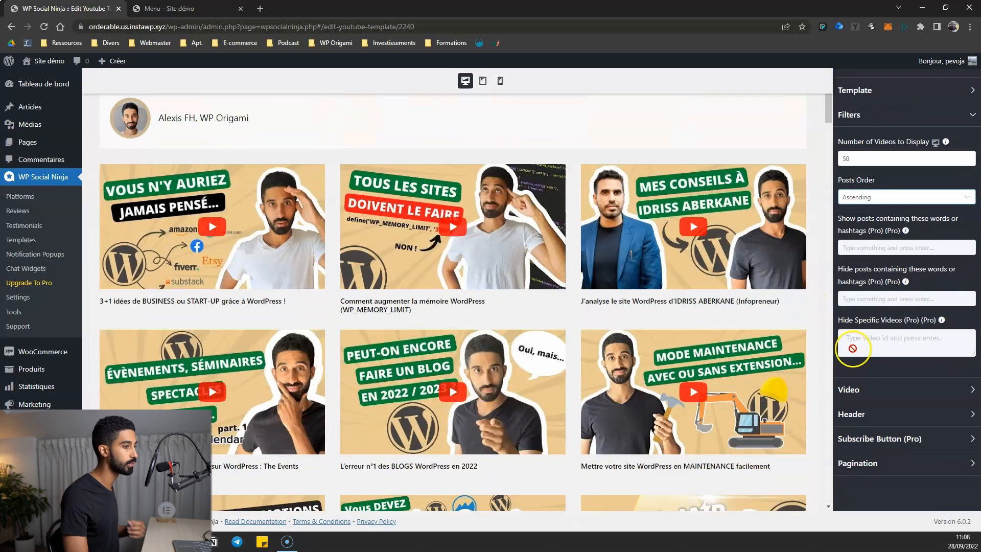
click(872, 388)
scroll(878, 258, up, 2)
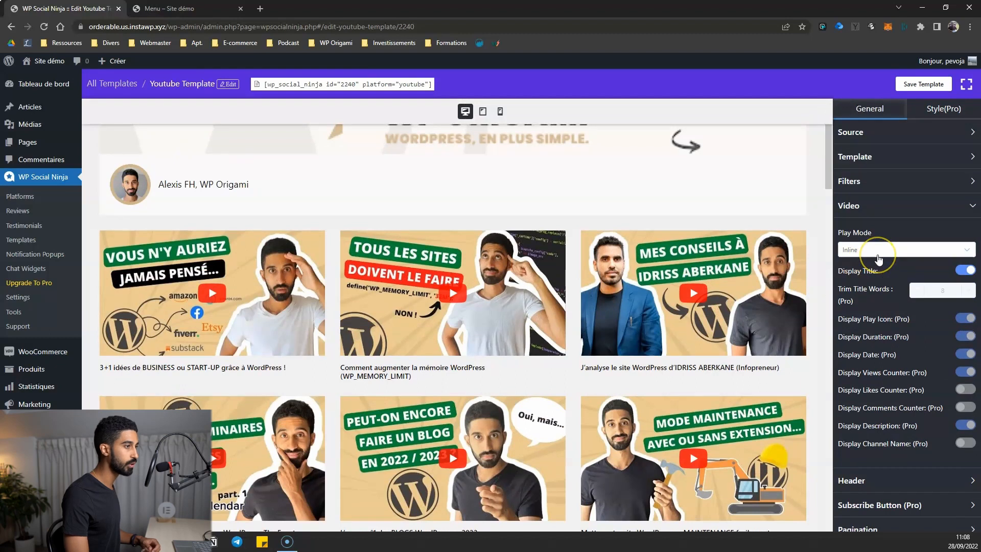
click(878, 250)
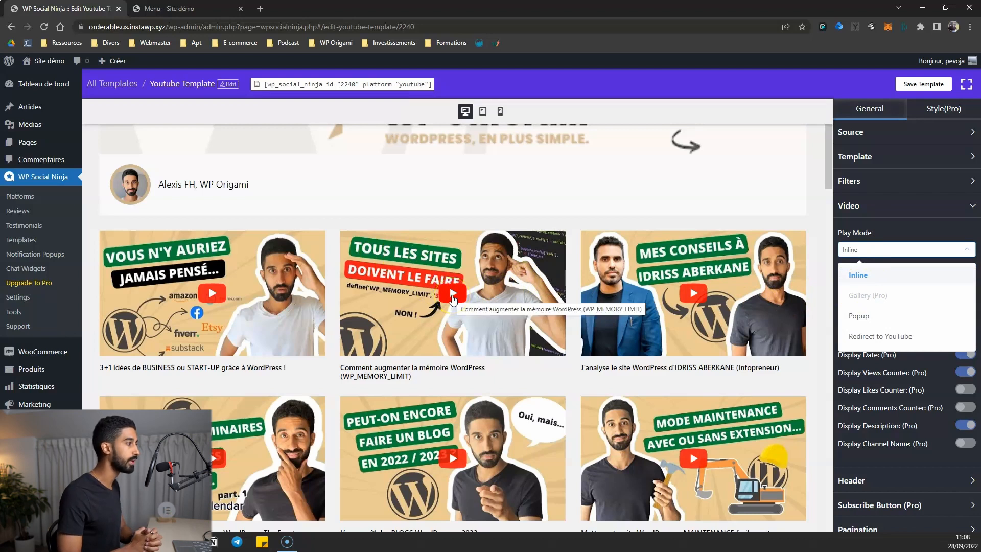
click(854, 315)
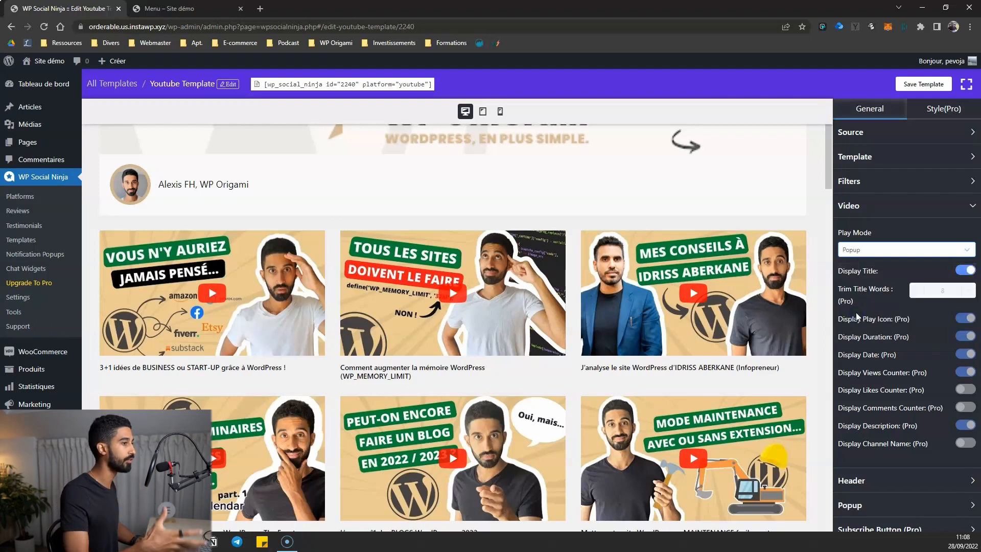
click(874, 339)
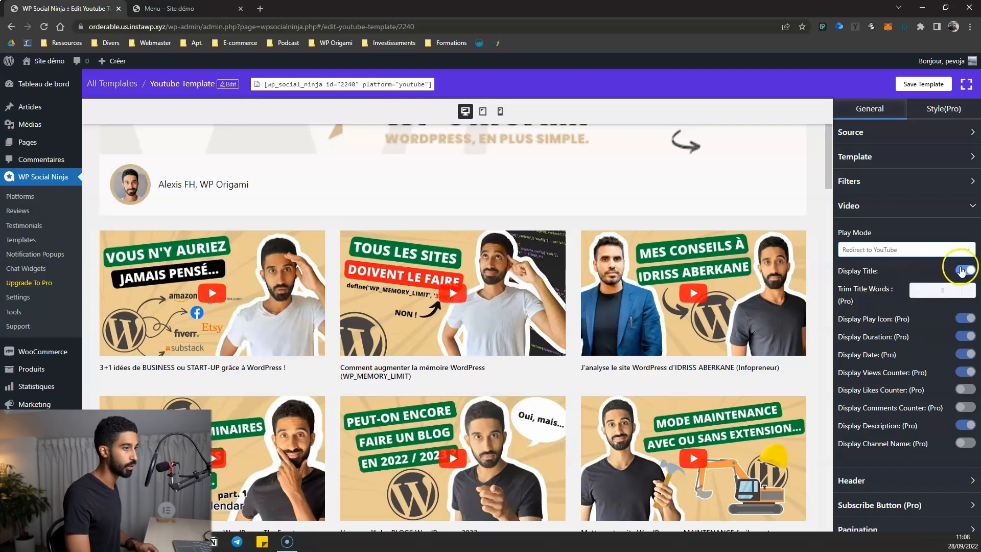
click(962, 271)
click(961, 270)
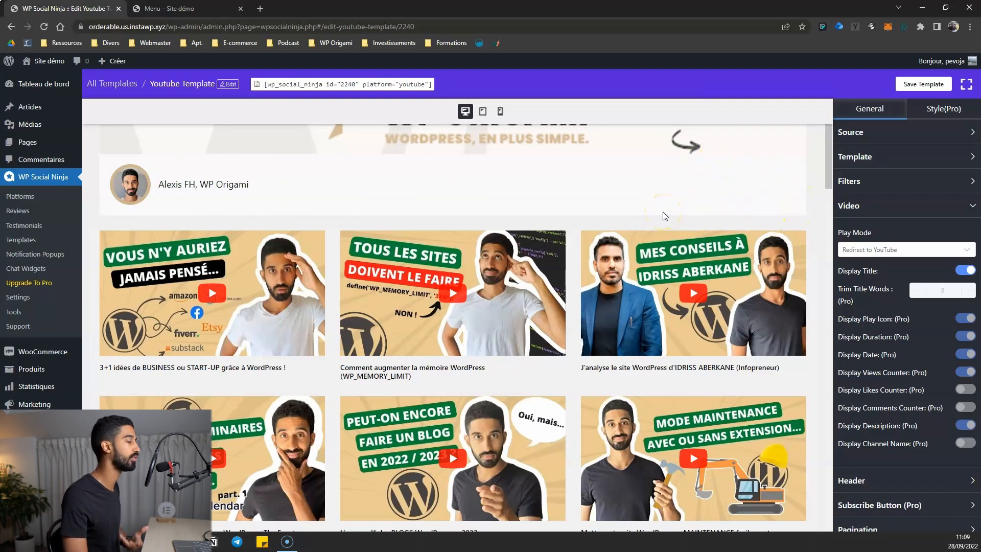
Switch the feed's channel header off and back on, and hide its banner and logo
scroll(894, 322, down, 2)
scroll(884, 307, up, 2)
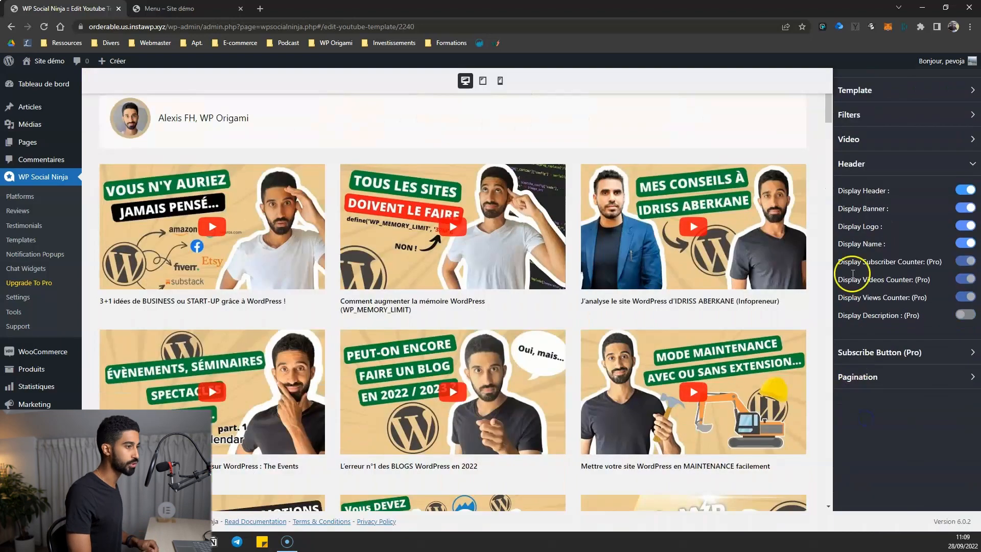
scroll(863, 222, up, 2)
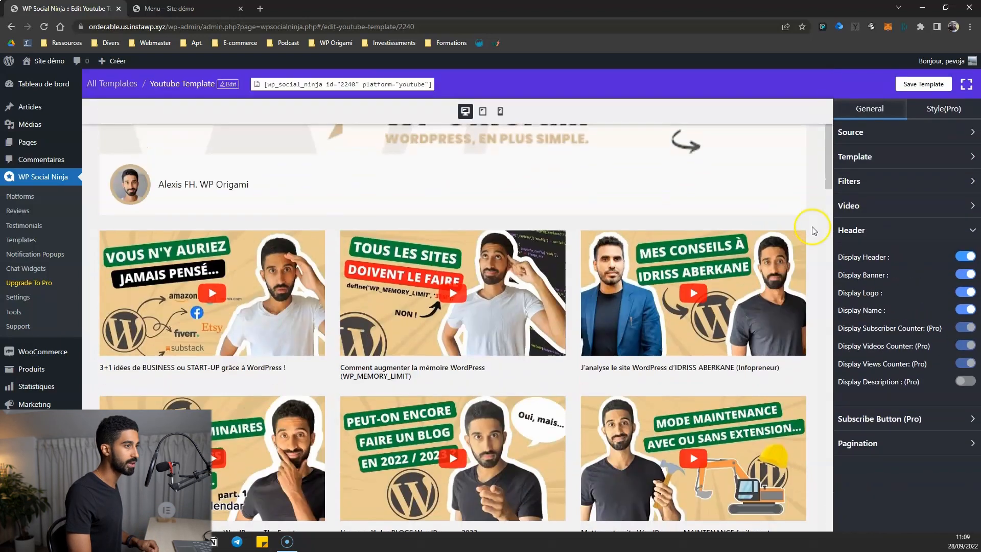
scroll(774, 241, up, 1)
click(970, 258)
click(964, 258)
click(962, 276)
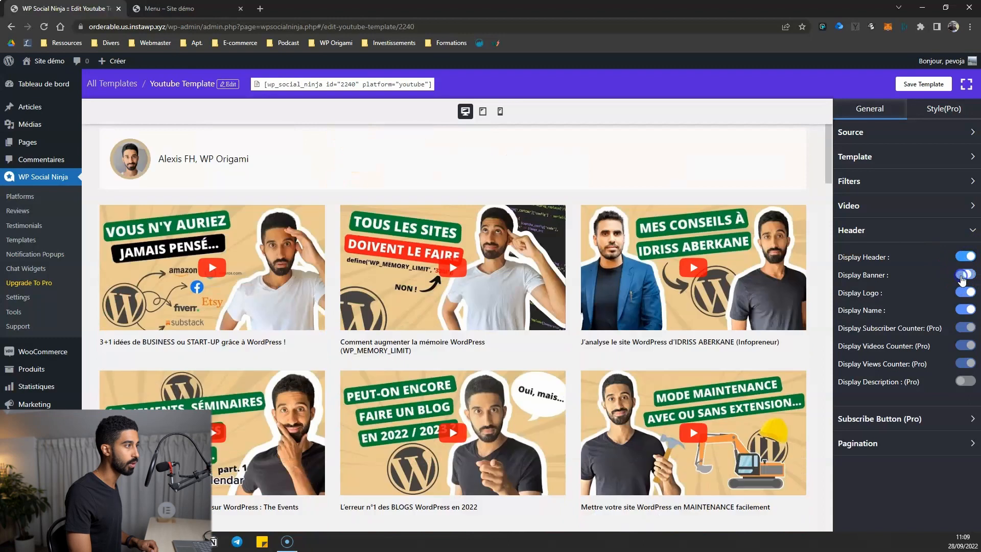
click(965, 293)
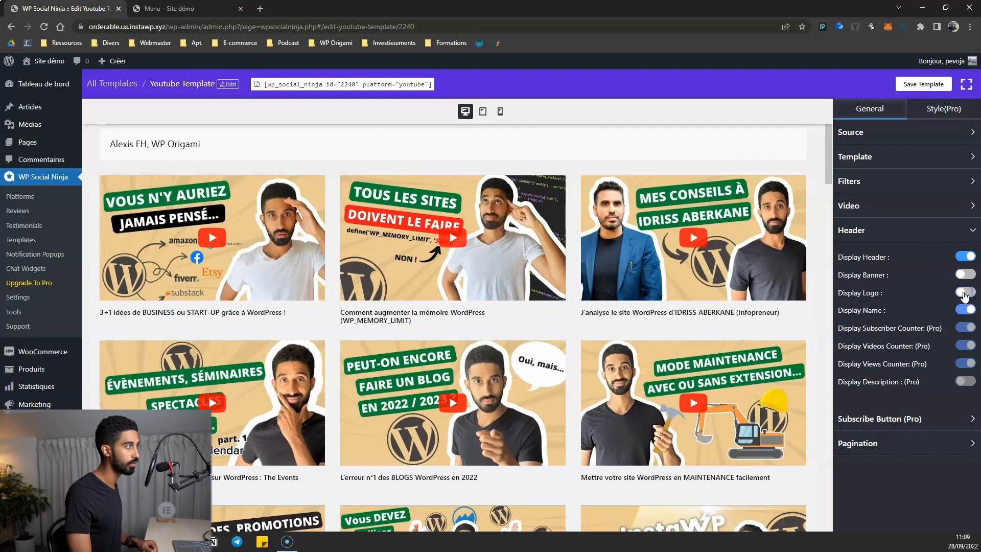
Show the channel logo in the feed header again and review the Pro header counters, description option and subscribe button settings
click(965, 293)
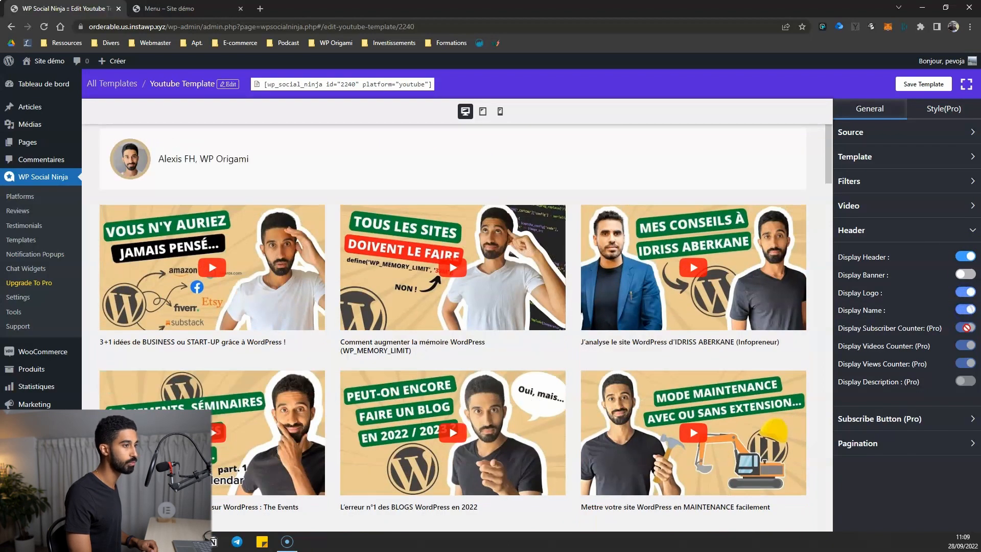
drag(858, 329, 913, 347)
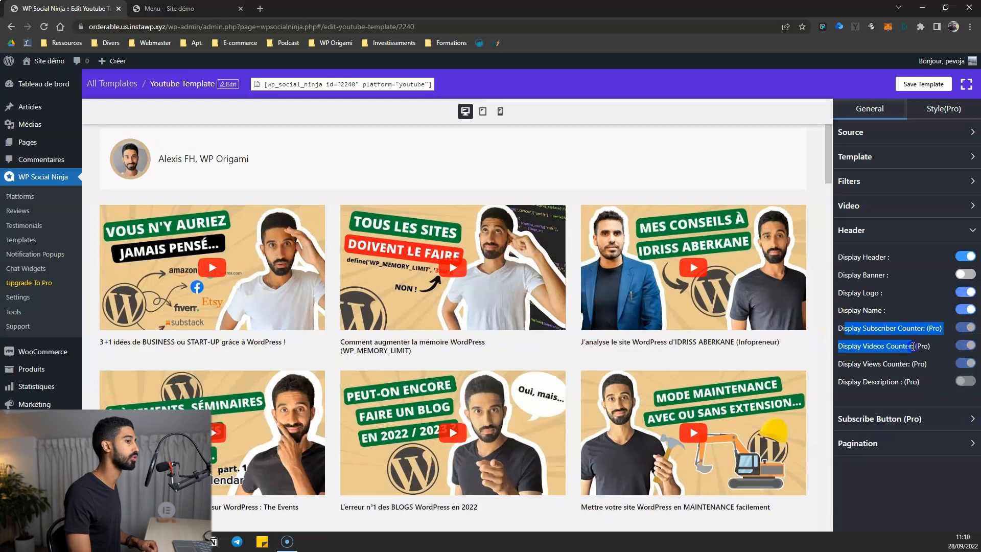
click(848, 376)
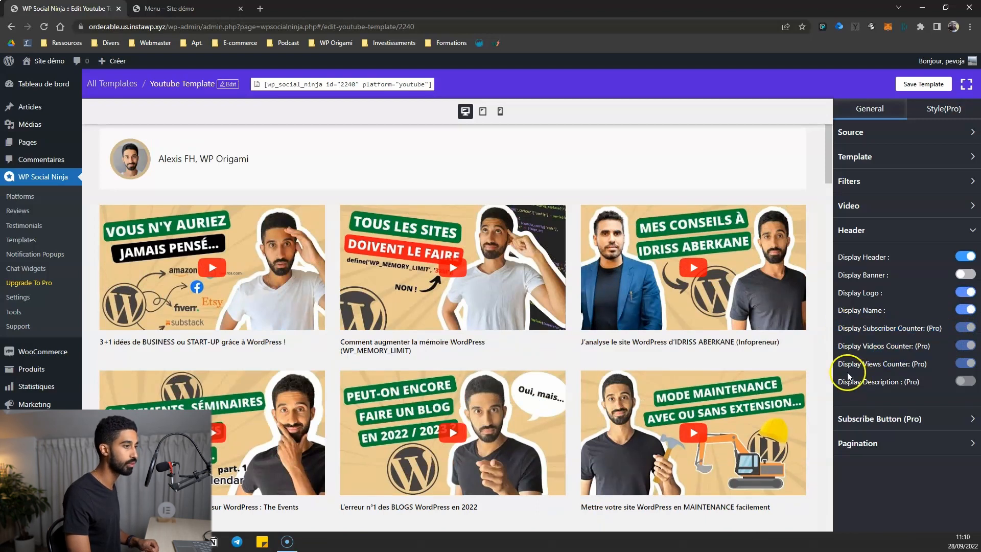
click(905, 382)
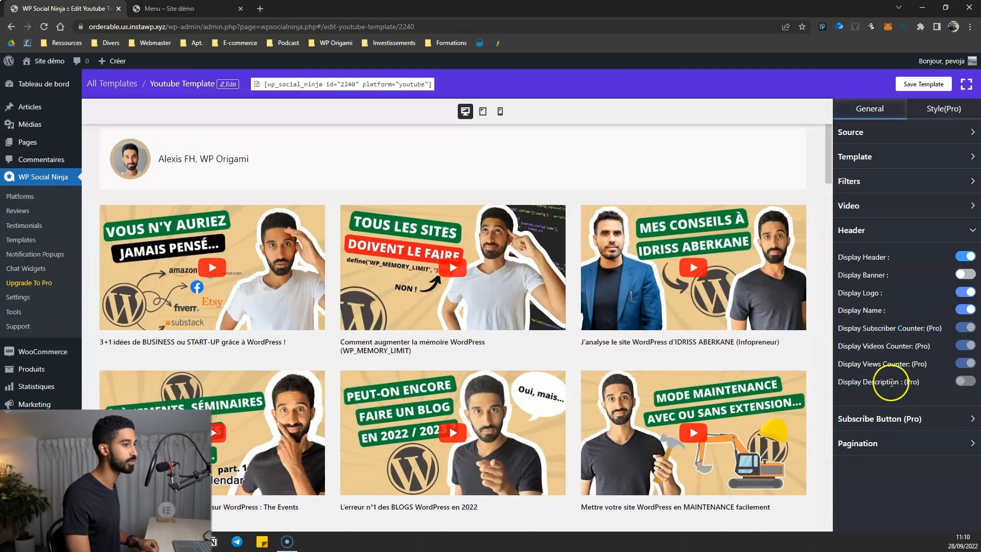
click(869, 418)
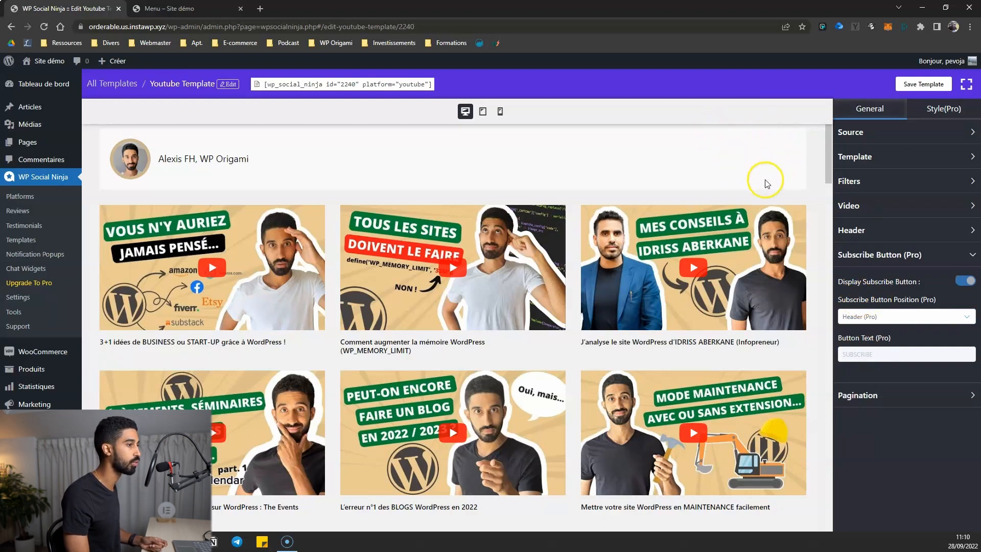
Set the feed's pagination type to Load More and check the result in the template preview
click(858, 395)
click(878, 329)
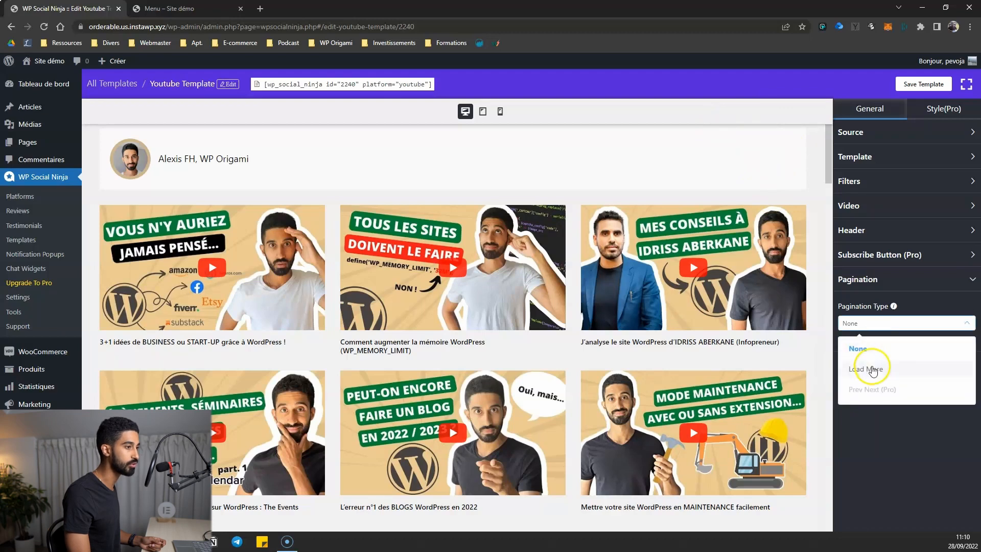
click(873, 365)
scroll(684, 336, down, 10)
scroll(458, 320, up, 9)
scroll(458, 320, up, 1)
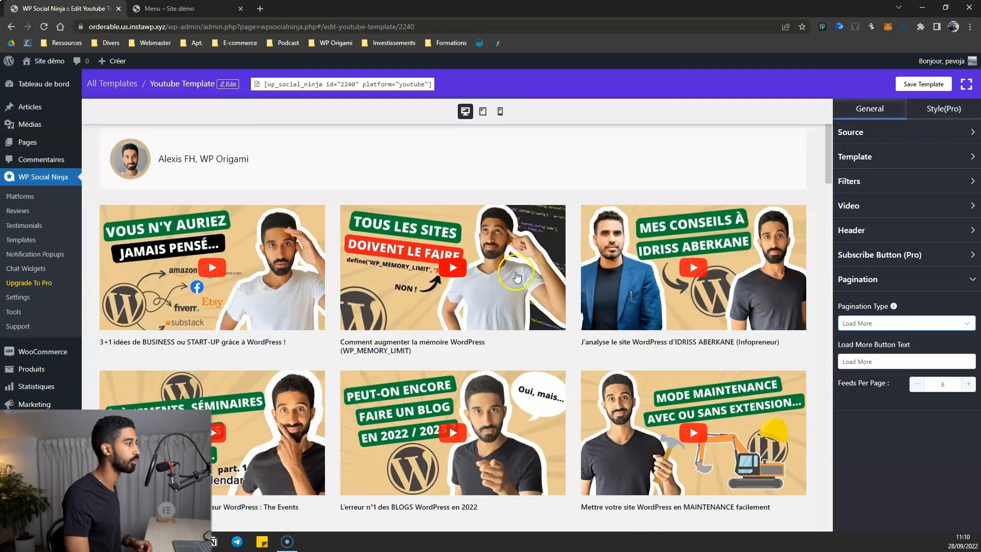
Set the Load More button text to "Voir plus" and save the template
drag(873, 361, 838, 364)
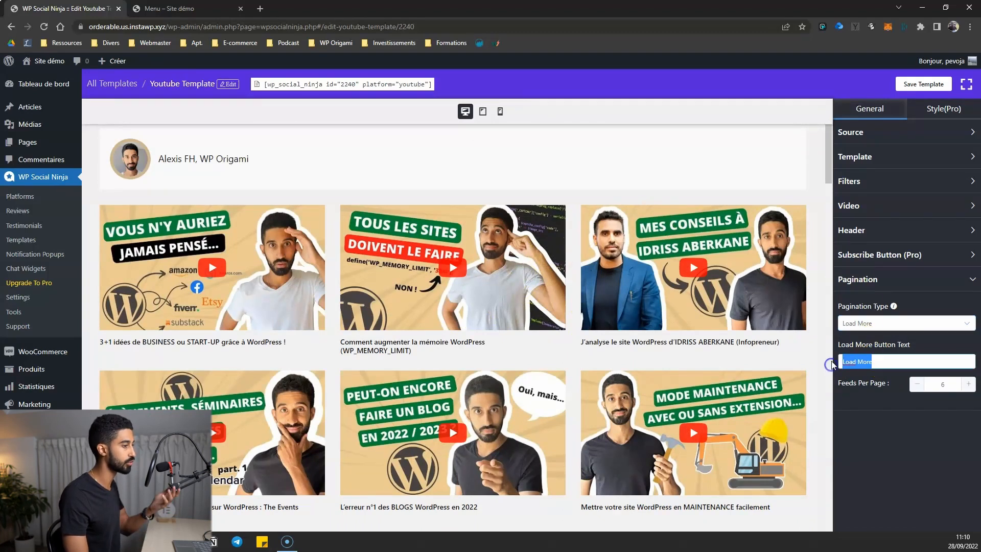
text(Voir plus)
click(860, 397)
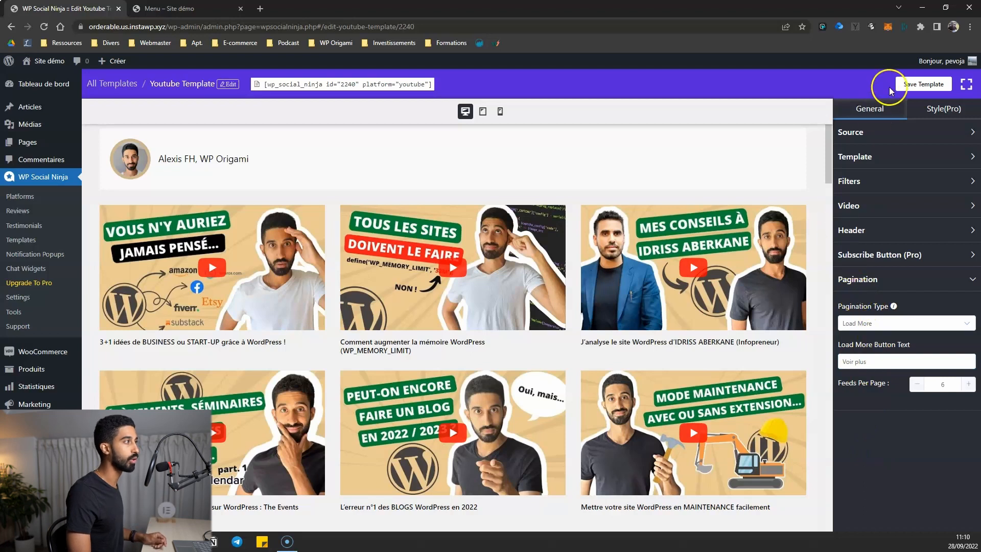
click(910, 86)
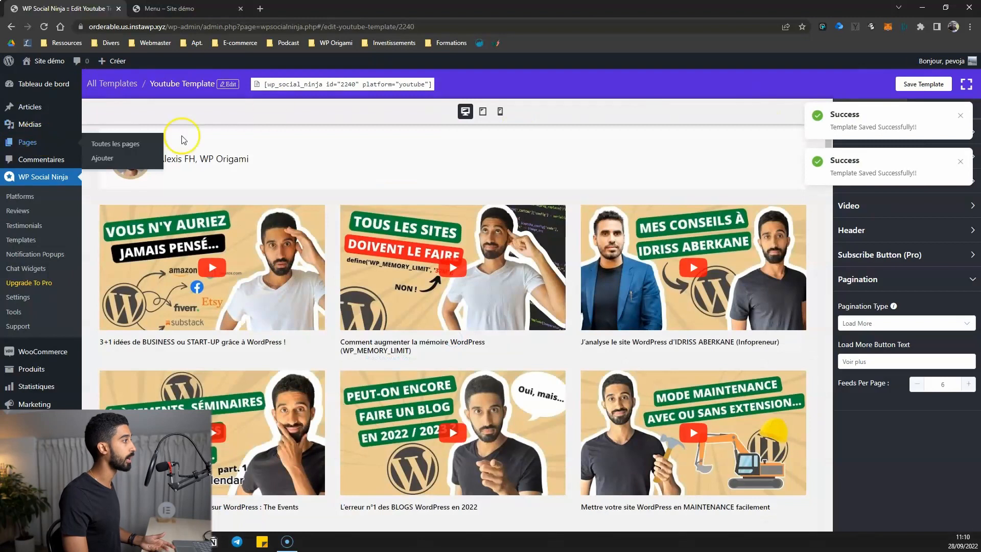
click(276, 83)
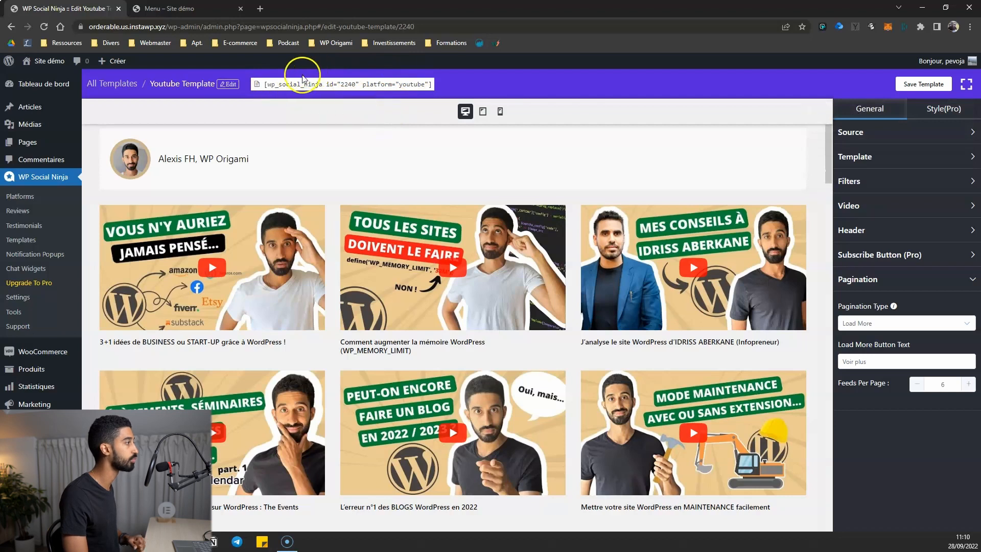
Open the YouTube page from the site's page list for editing
click(44, 145)
scroll(132, 437, down, 4)
click(130, 434)
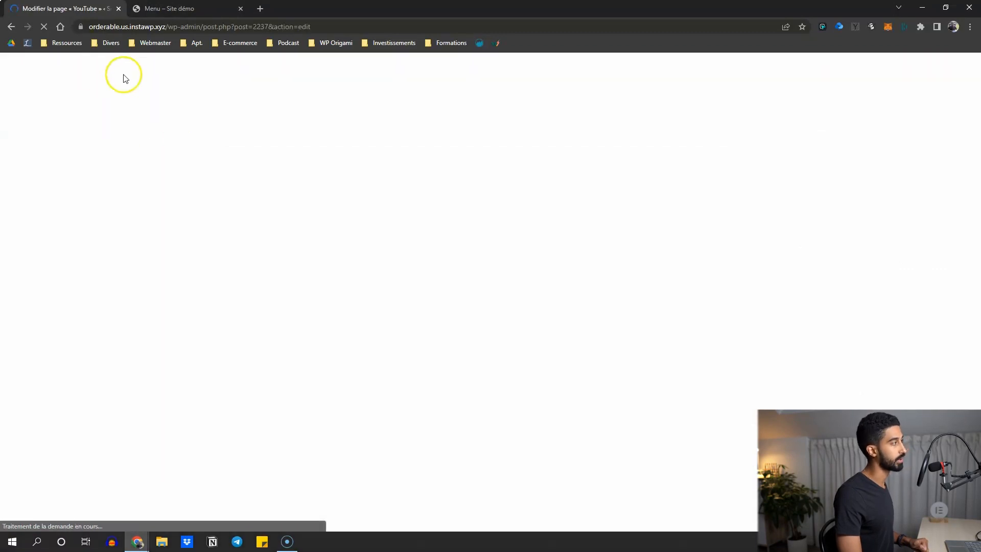
Insert a single-column Row Layout block below the page title and enable Use Theme Content Inner Width
click(147, 164)
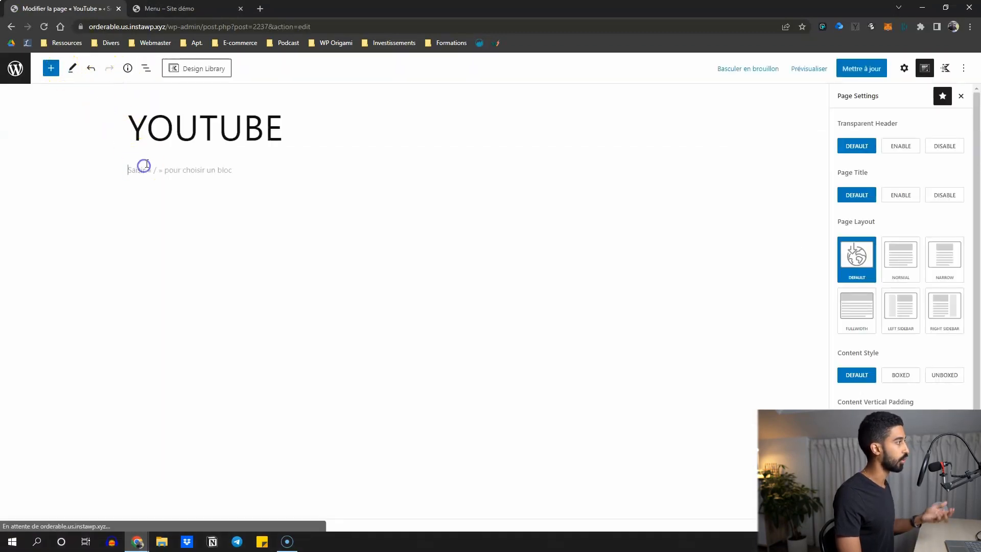
text(/)
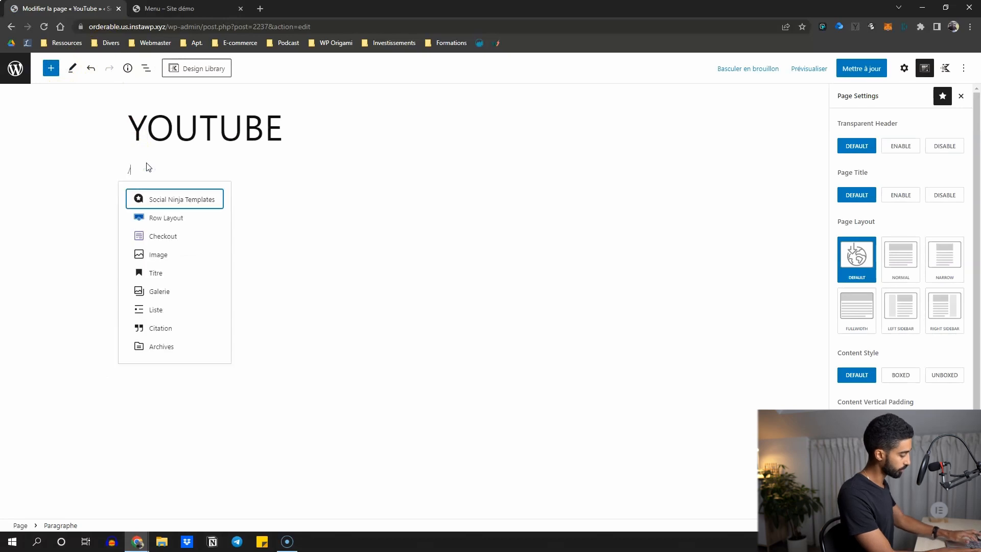
text(row)
click(168, 102)
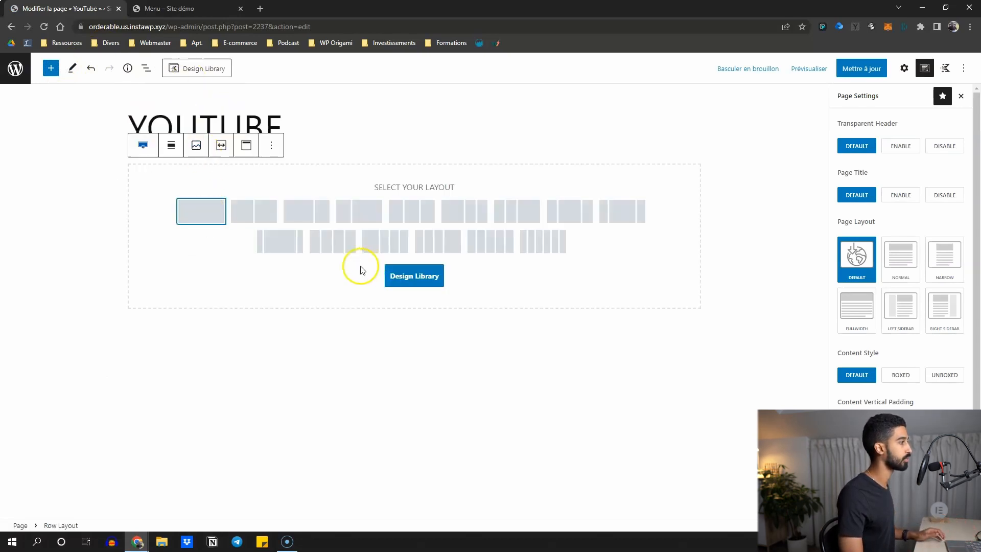
click(203, 208)
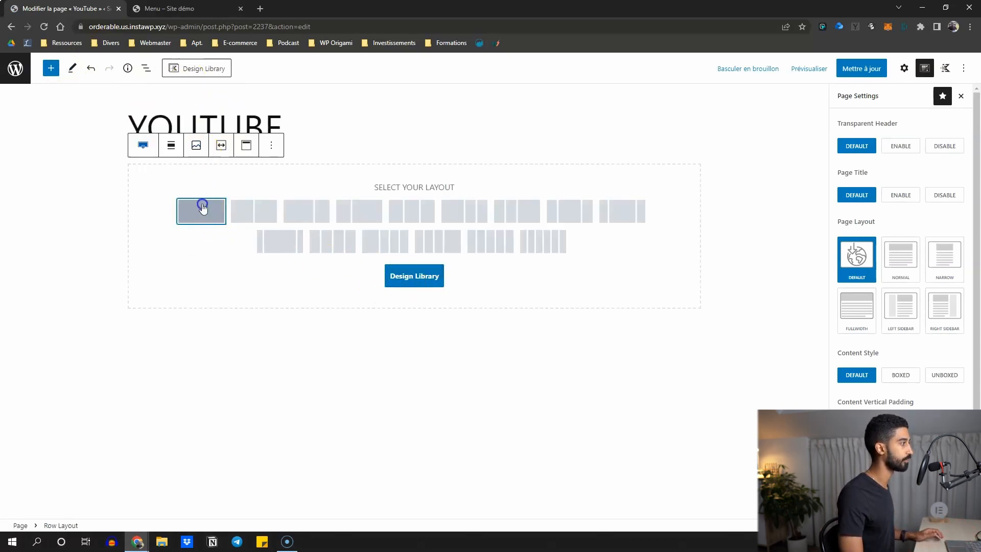
click(222, 145)
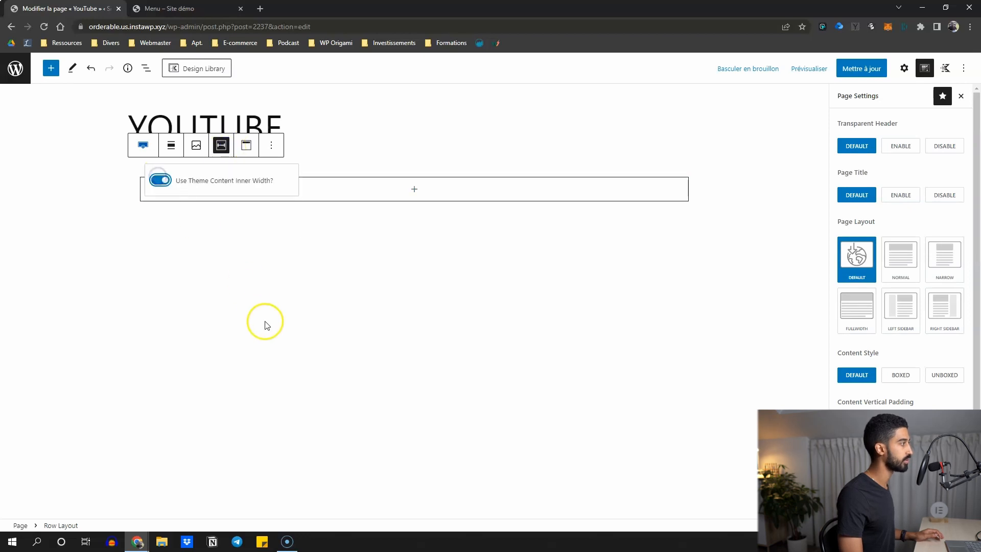
click(298, 299)
Add a Social Ninja Templates block inside the row with Youtube Template (2240) selected, and update the page
click(415, 189)
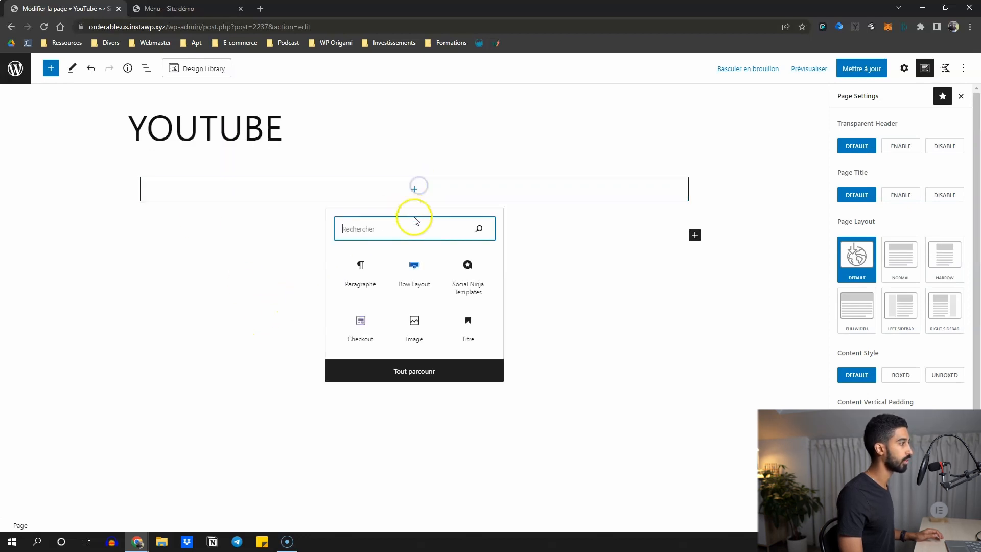
click(452, 271)
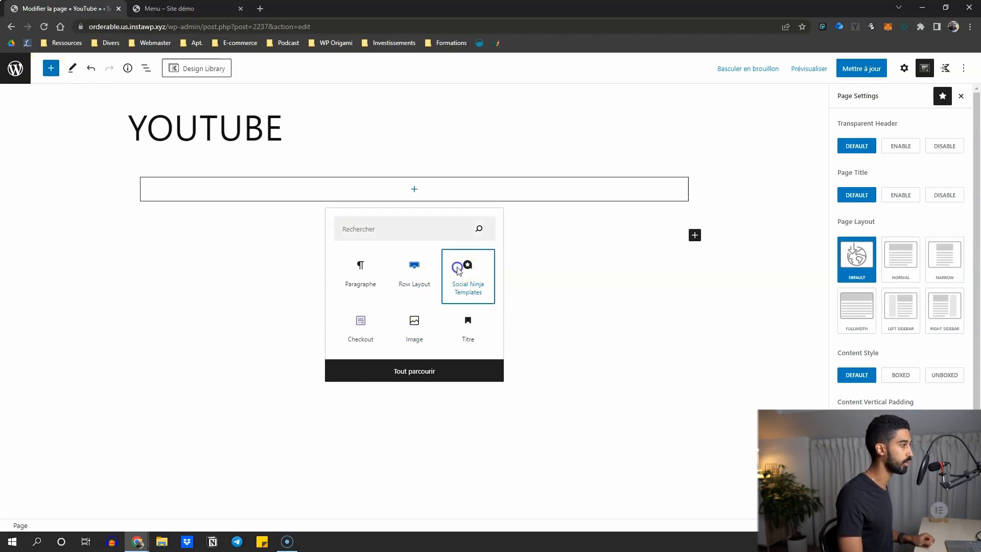
click(226, 255)
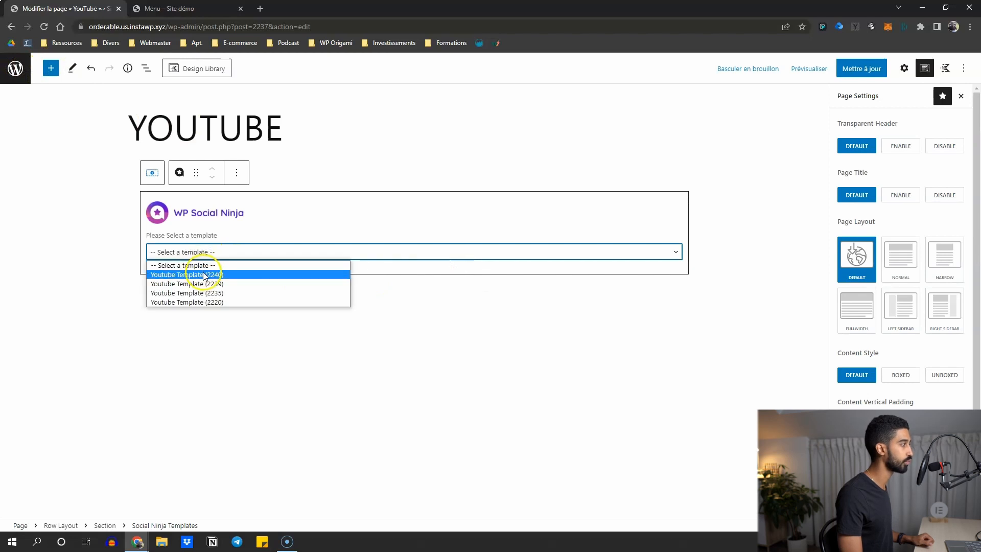
click(180, 276)
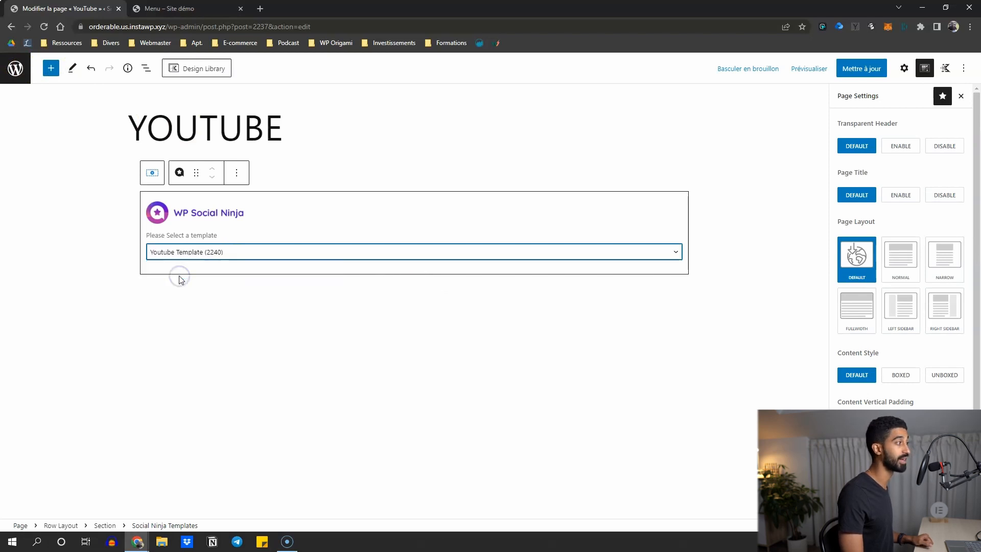
click(737, 184)
click(861, 68)
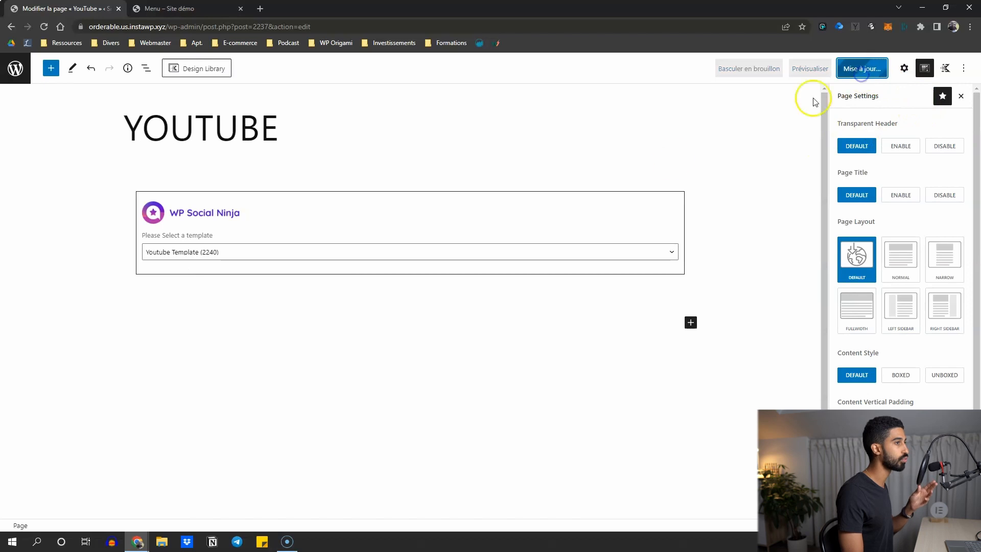
View the published YouTube page, load more videos with Voir plus, and test a video's redirect to YouTube before closing it
click(97, 500)
click(488, 471)
scroll(494, 307, down, 5)
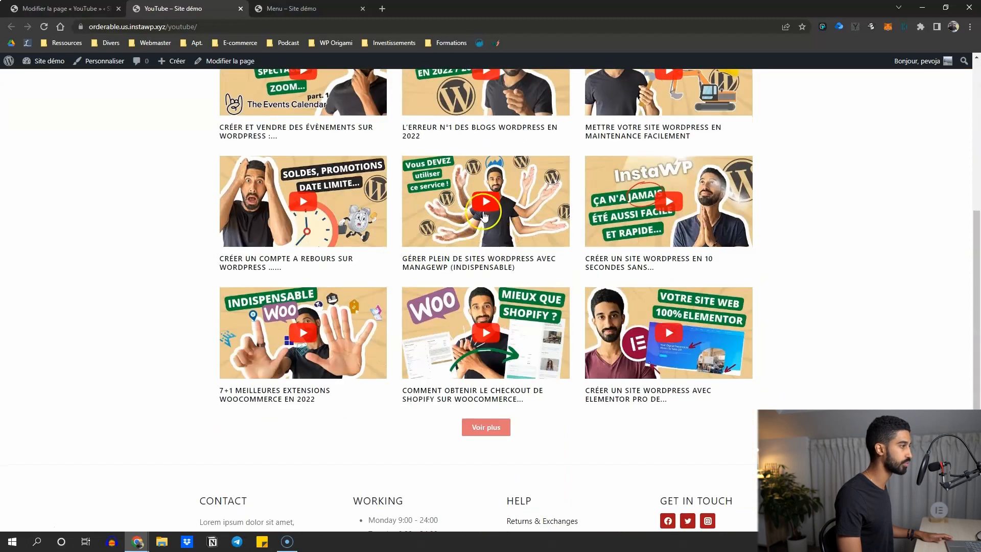
scroll(485, 215, up, 4)
click(485, 278)
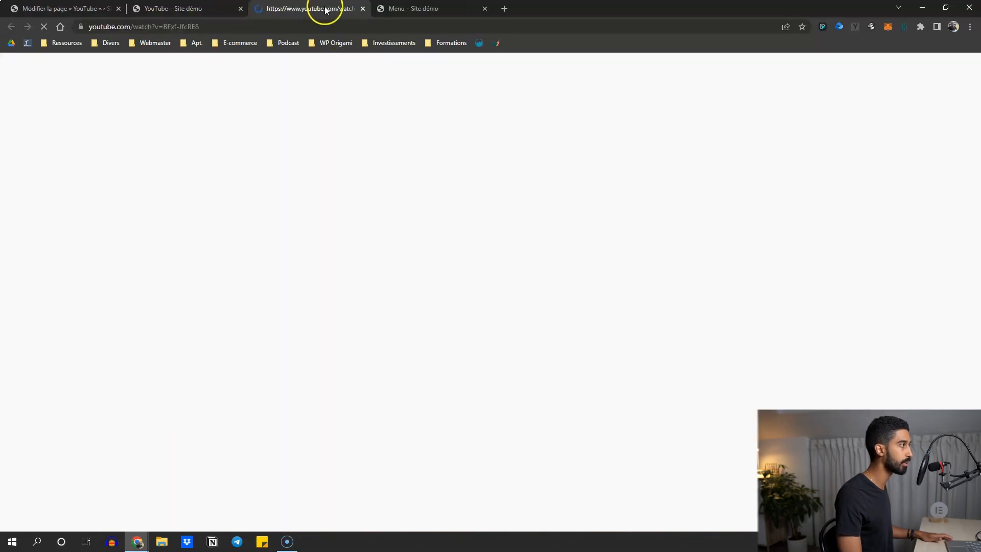
click(363, 8)
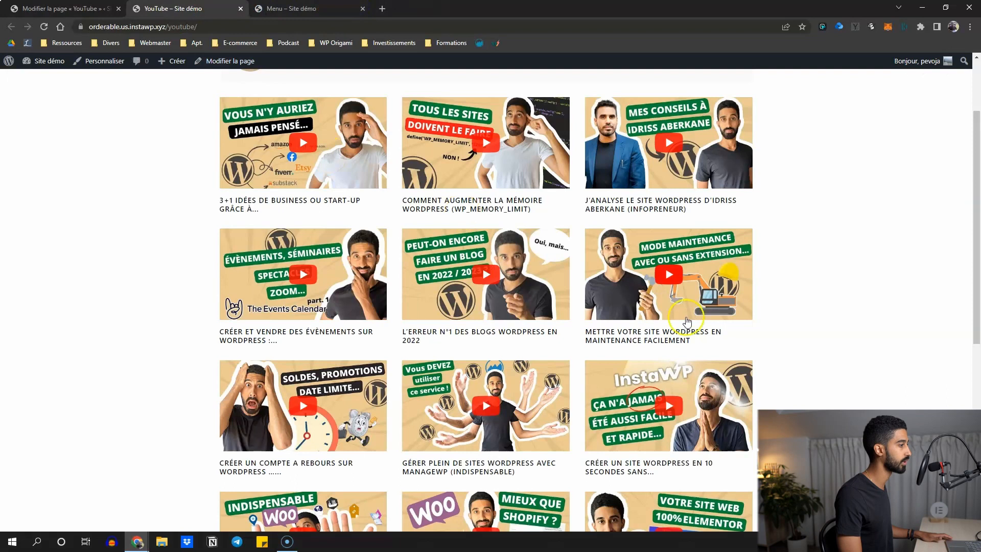
Leave the page editor and reopen Youtube Template 2240 for editing from the WP Social Ninja templates list
click(110, 9)
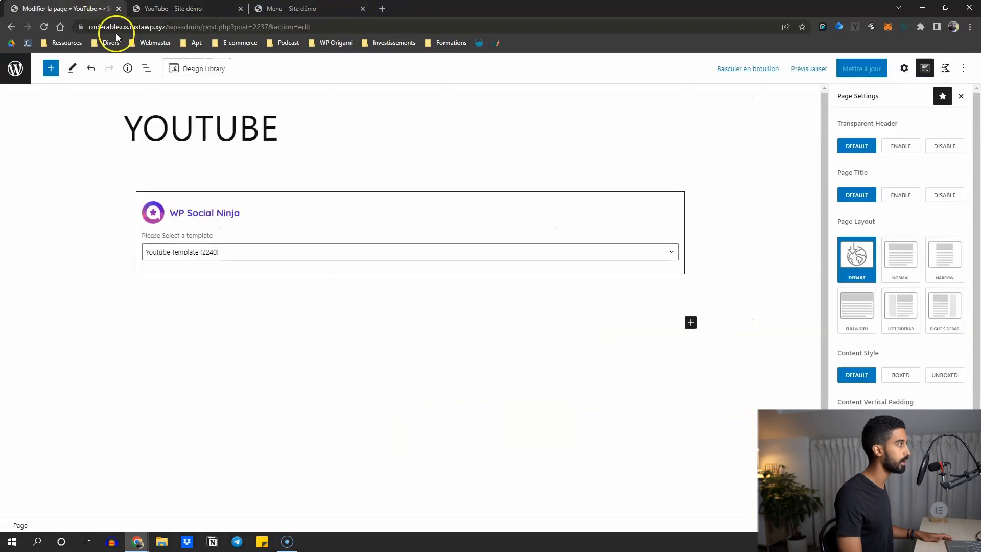
click(14, 69)
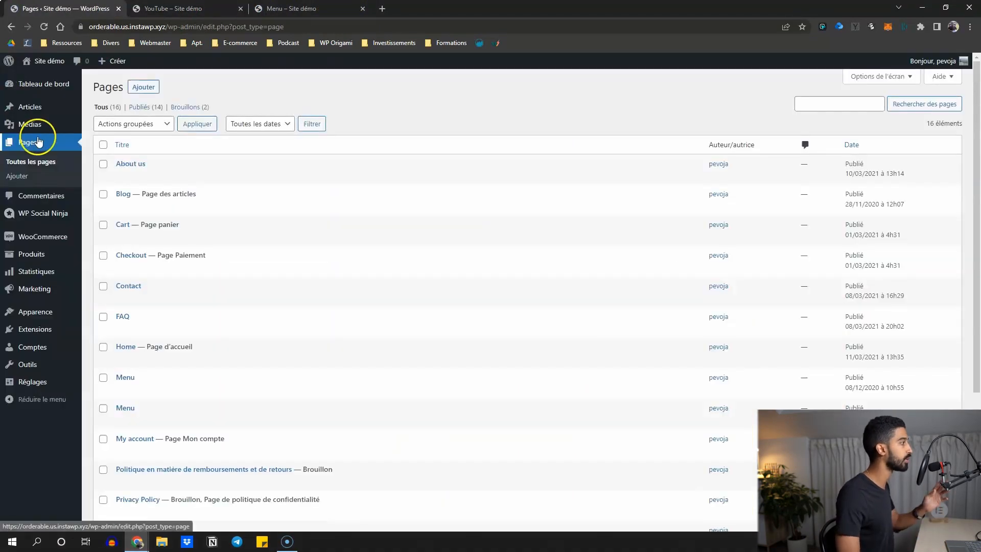
mouse_move(48, 212)
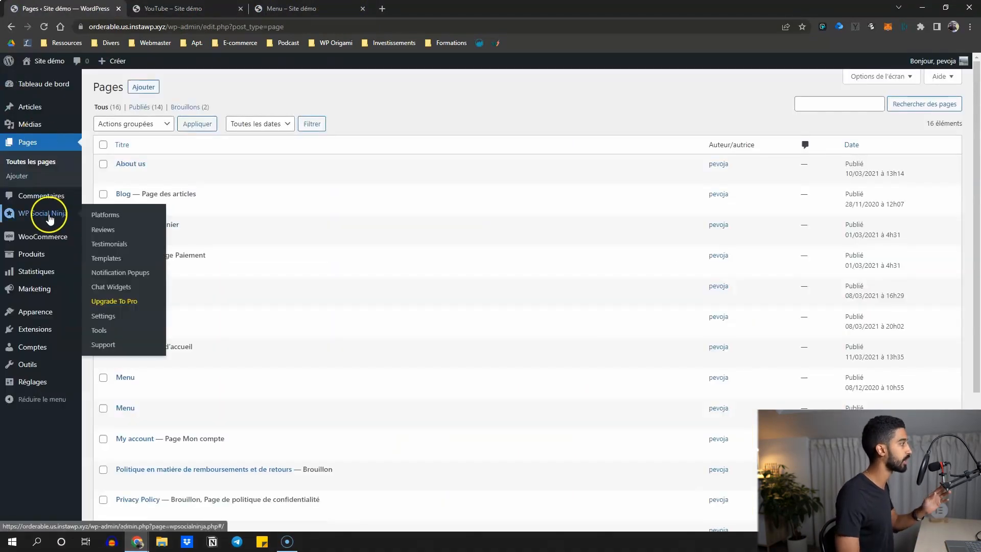
click(99, 259)
click(149, 175)
click(138, 190)
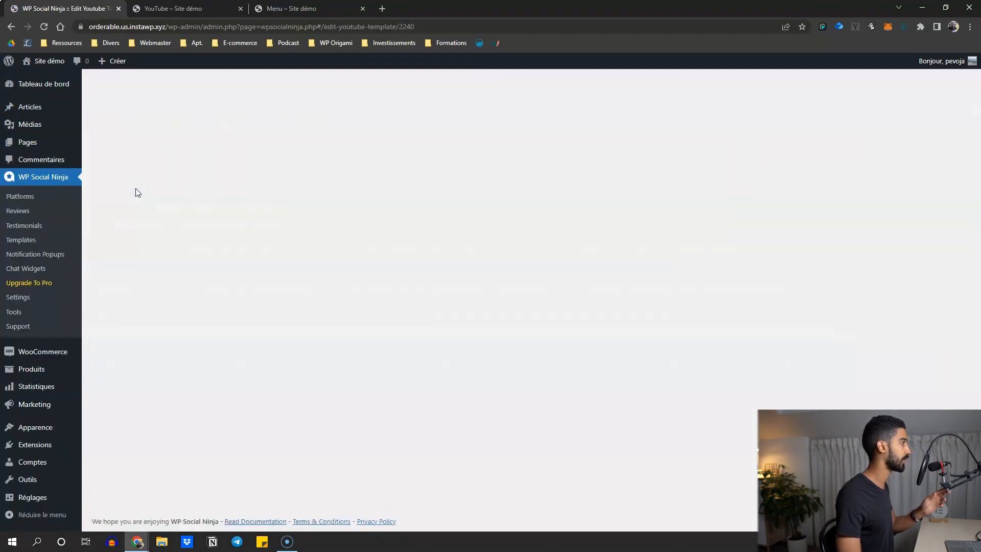
Set the video play mode to Inline and save the template
click(877, 345)
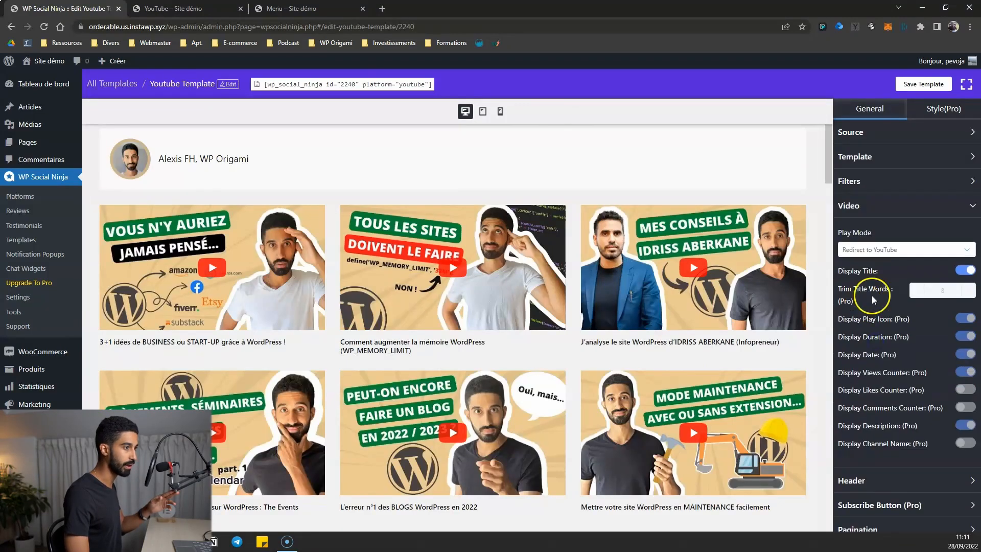
click(885, 249)
click(885, 278)
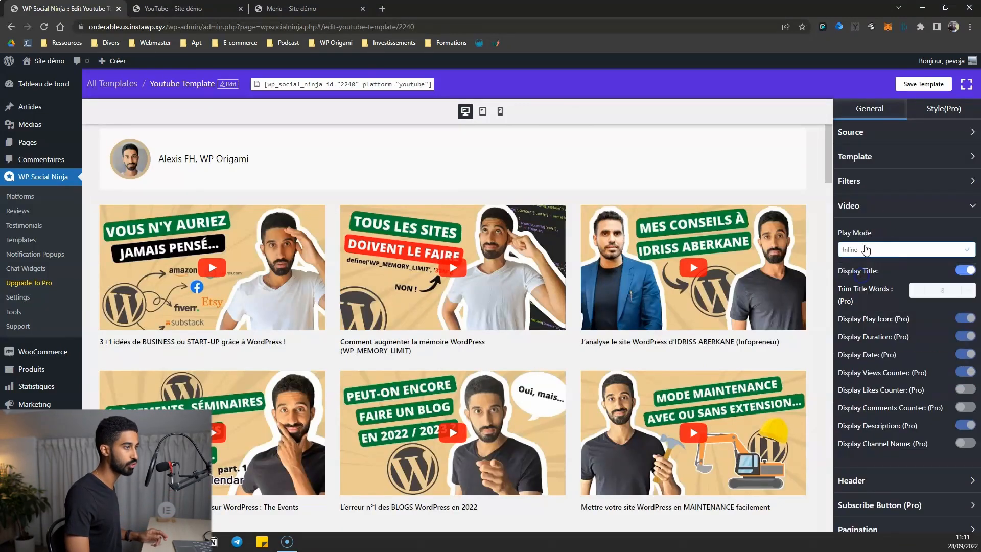
click(917, 86)
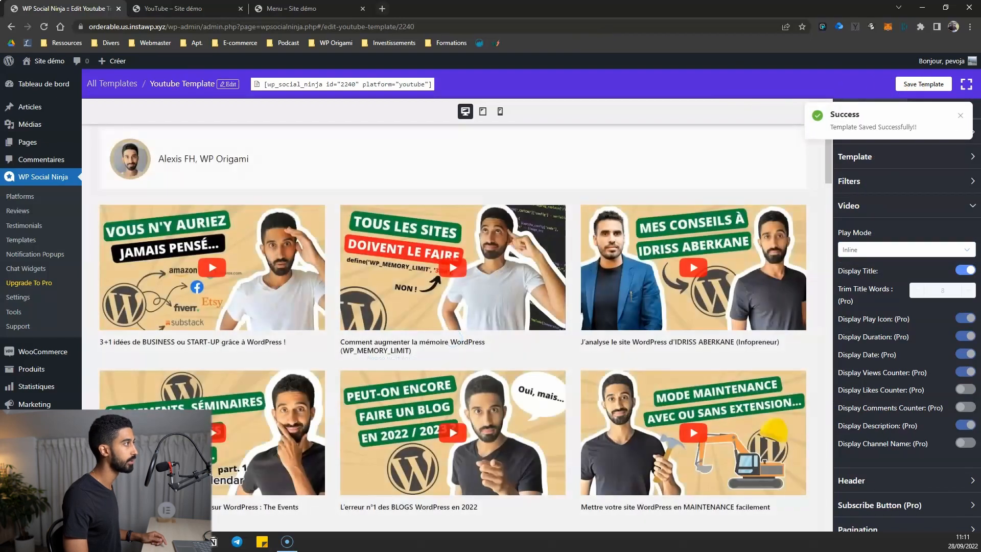
Reload the published YouTube page, play the WordPress memory video within the grid, and pause it
click(174, 9)
click(44, 27)
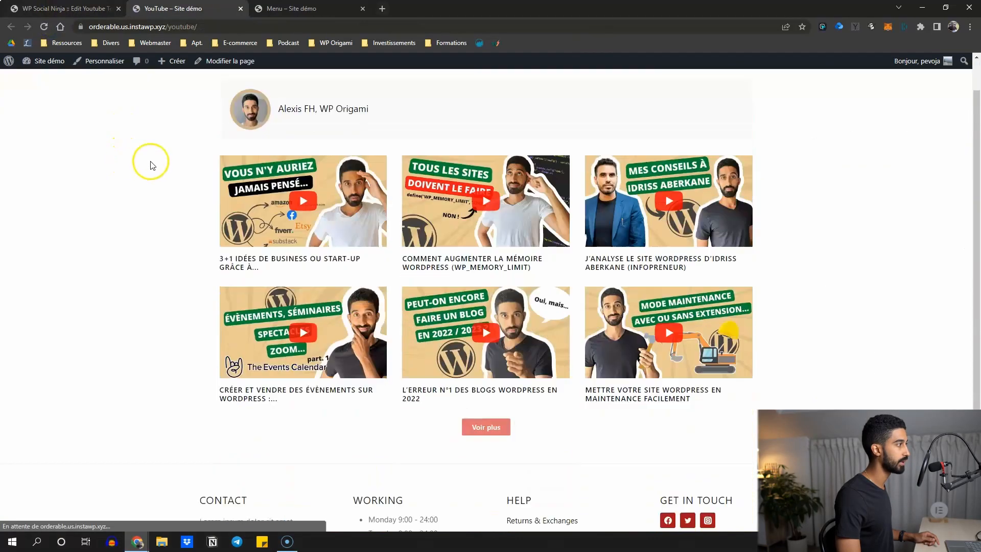
click(509, 242)
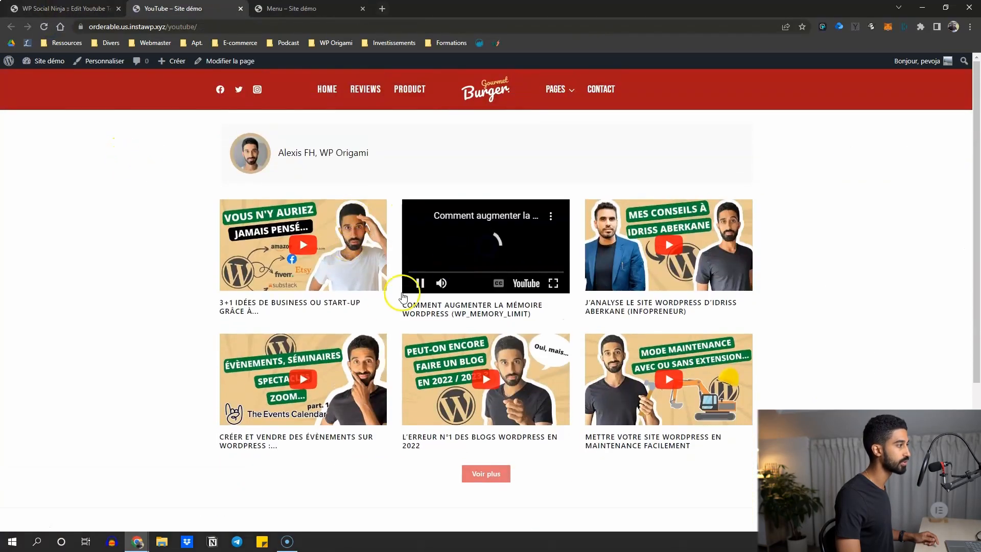
click(423, 283)
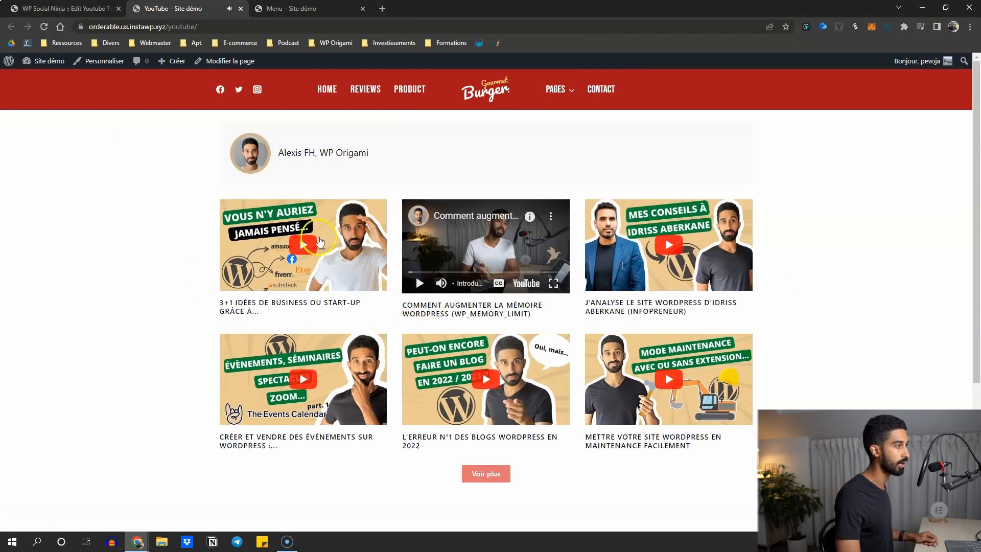
Return to the YouTube template, set its video play mode to Popup and save the template
click(66, 9)
click(879, 251)
click(859, 305)
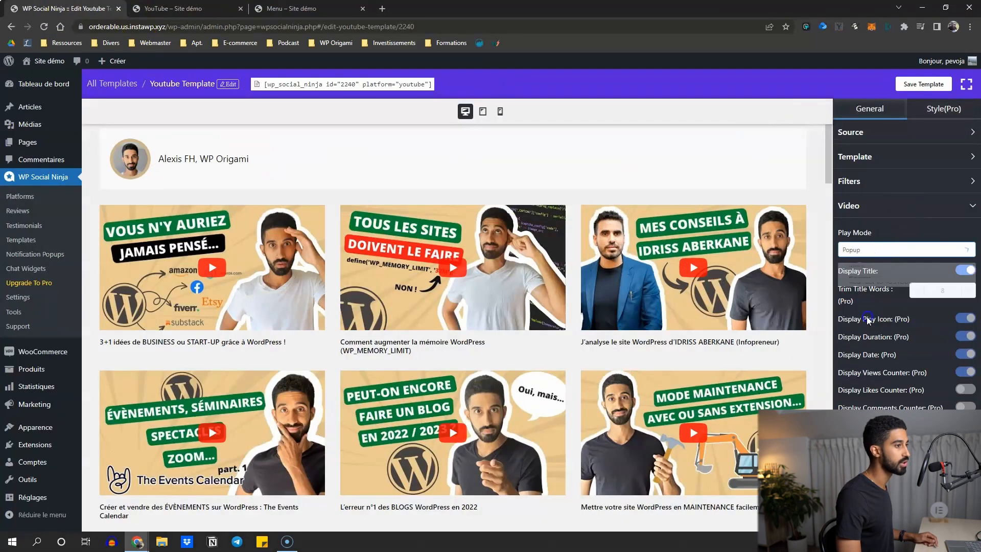
click(909, 88)
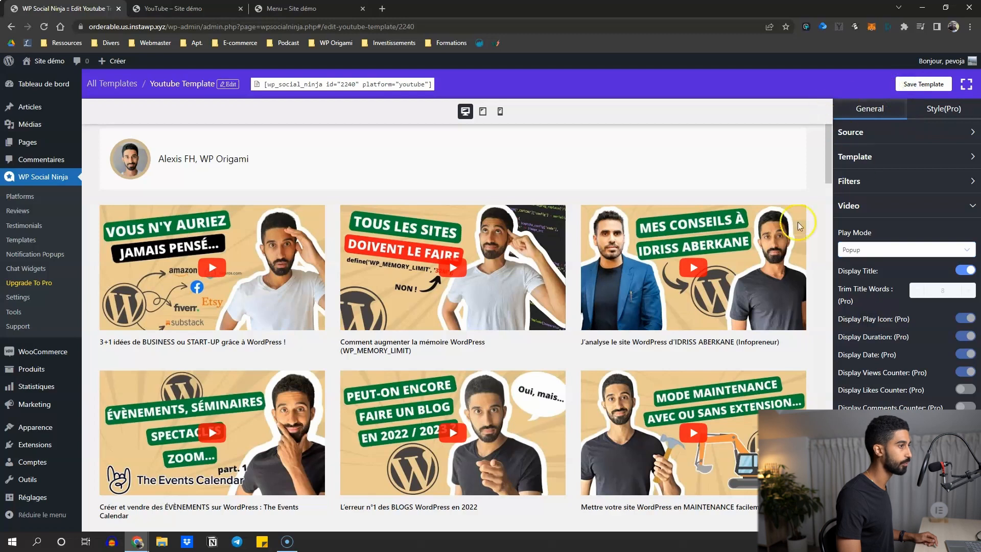
Reload the published YouTube page, play the WordPress memory video in its popup, and close the popup
click(169, 9)
click(44, 27)
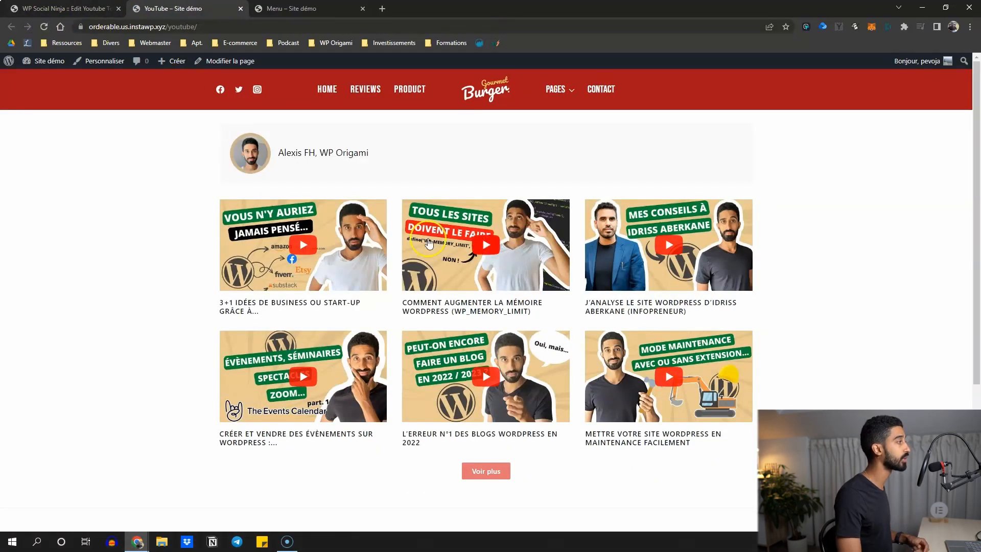
click(485, 246)
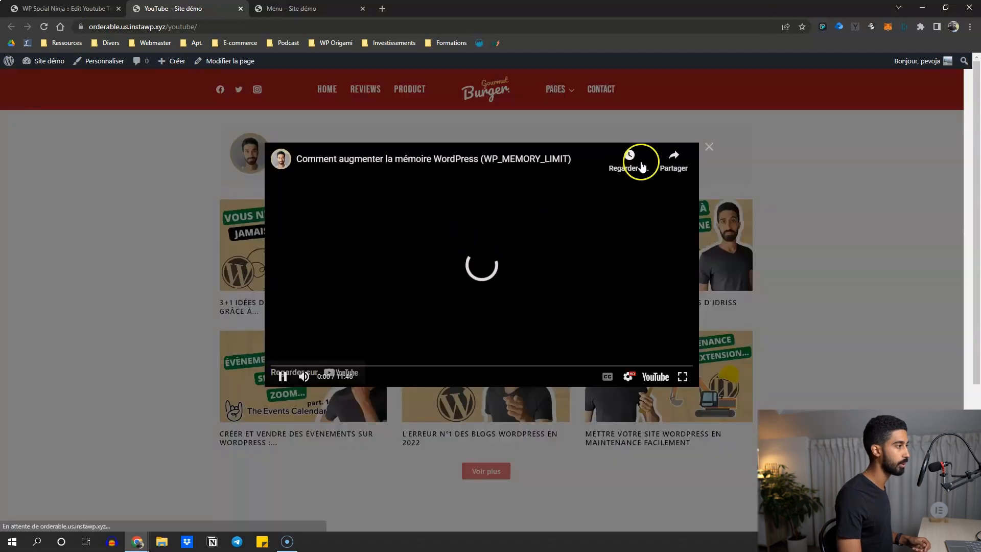
click(708, 147)
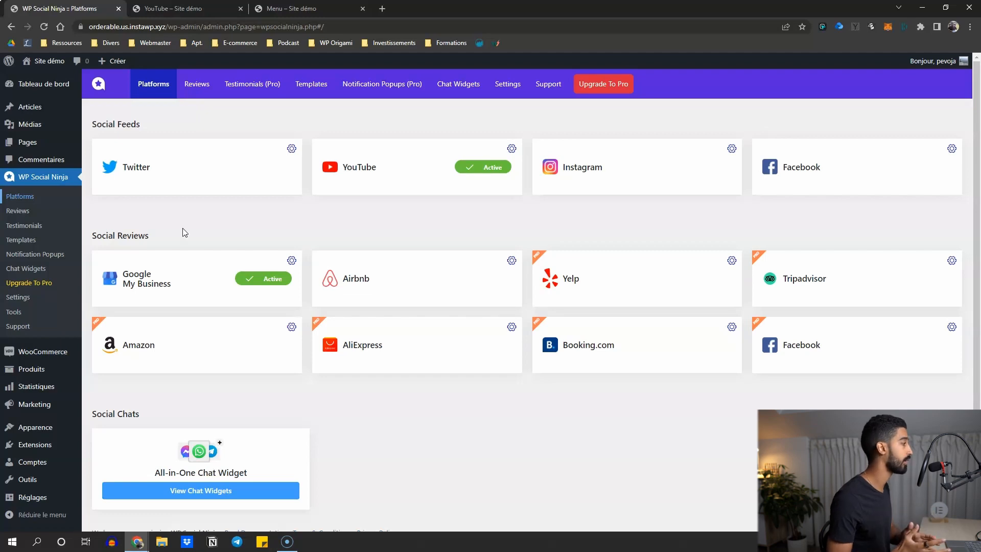
Create a template from the connected Google My Business account and check its source platform and layout type options
click(199, 274)
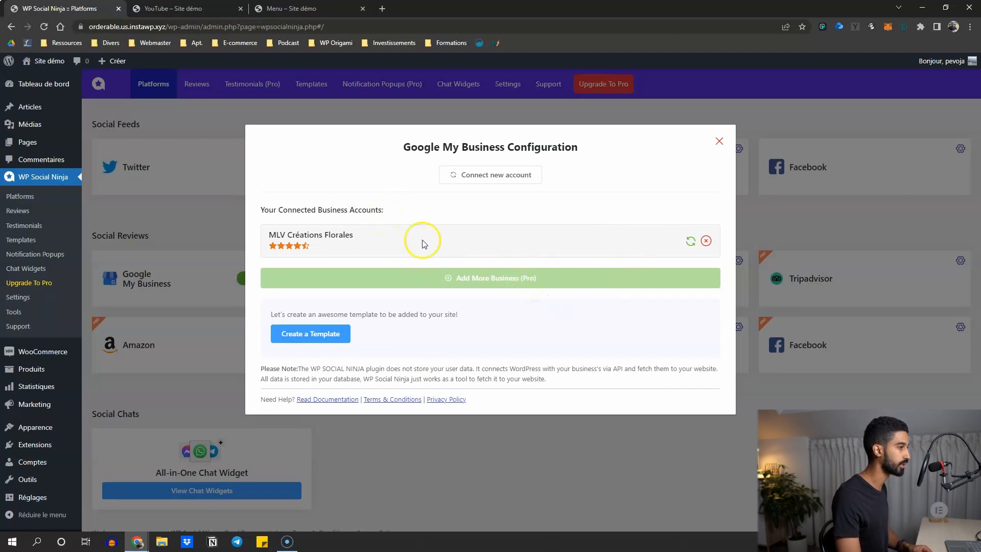
click(305, 337)
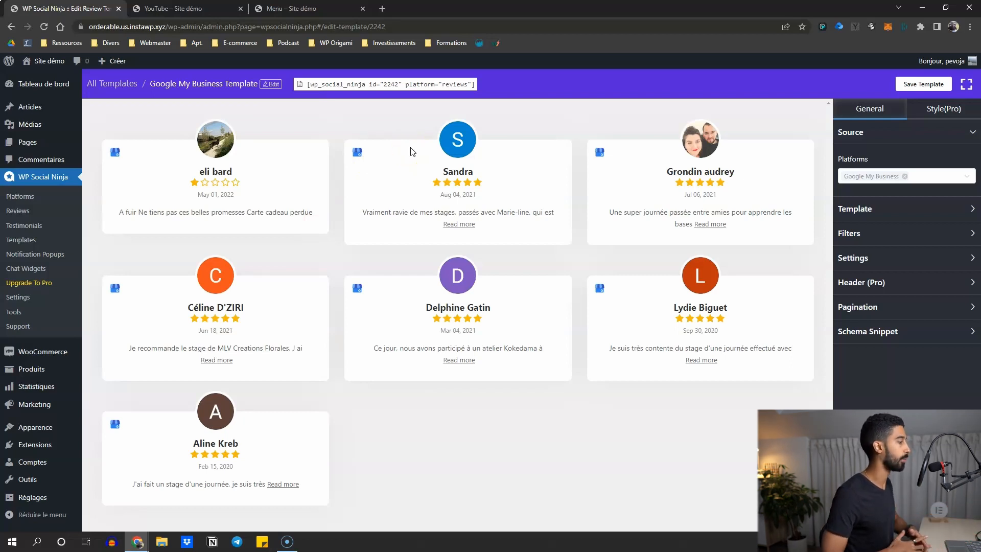
click(935, 176)
click(923, 155)
click(892, 208)
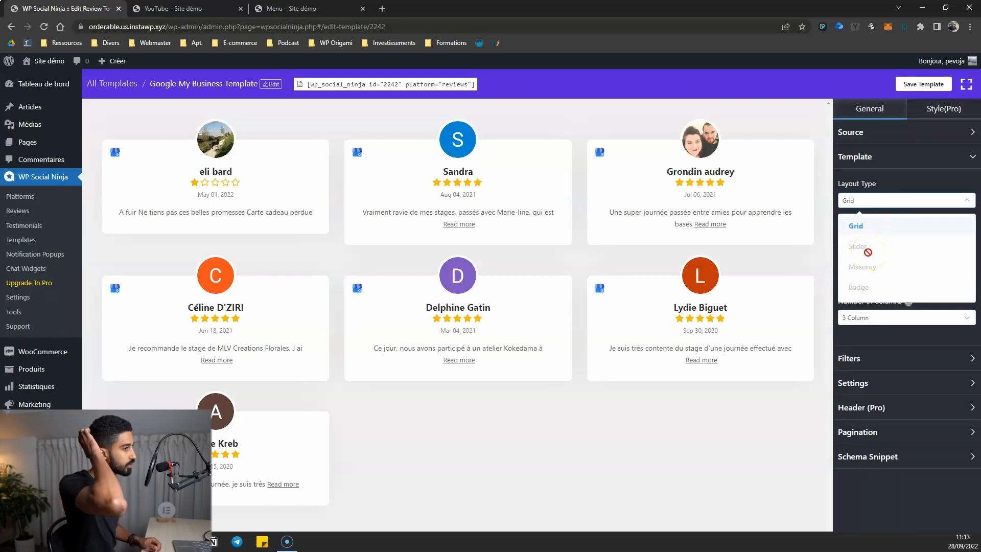
click(925, 197)
Try the Spica, Sirius, Rigel and Procyon designs on the reviews, look through the Pro designs, and reselect Vega
click(901, 258)
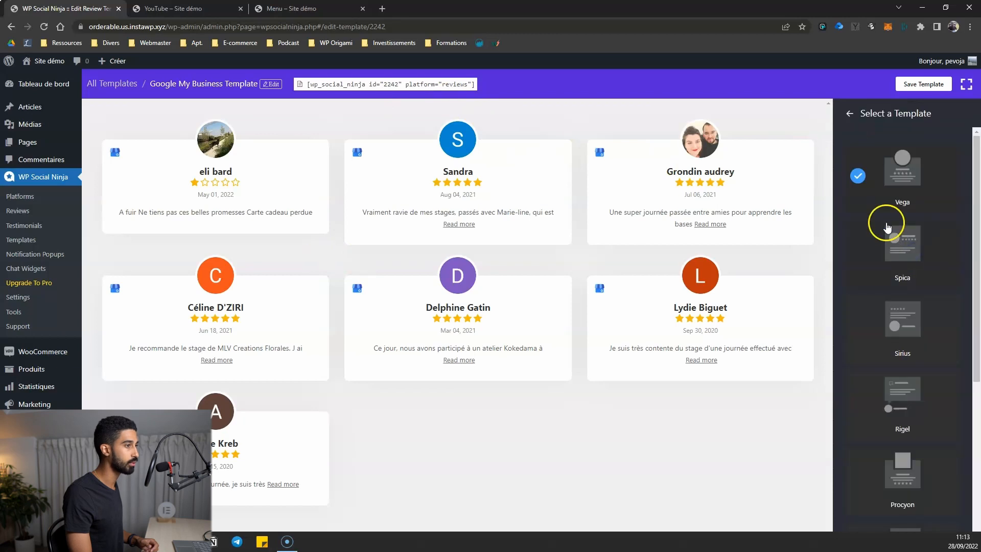
scroll(910, 219, down, 1)
click(910, 219)
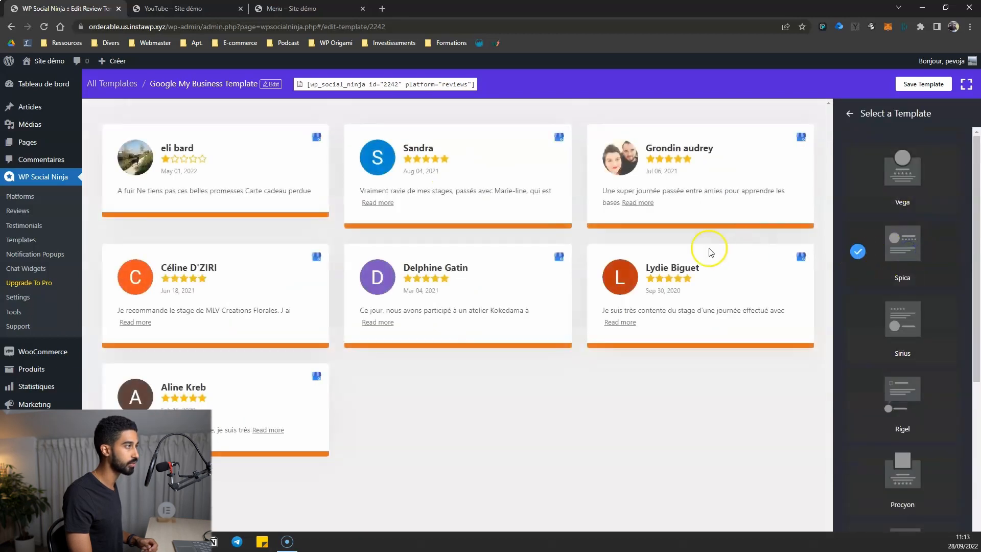
click(894, 325)
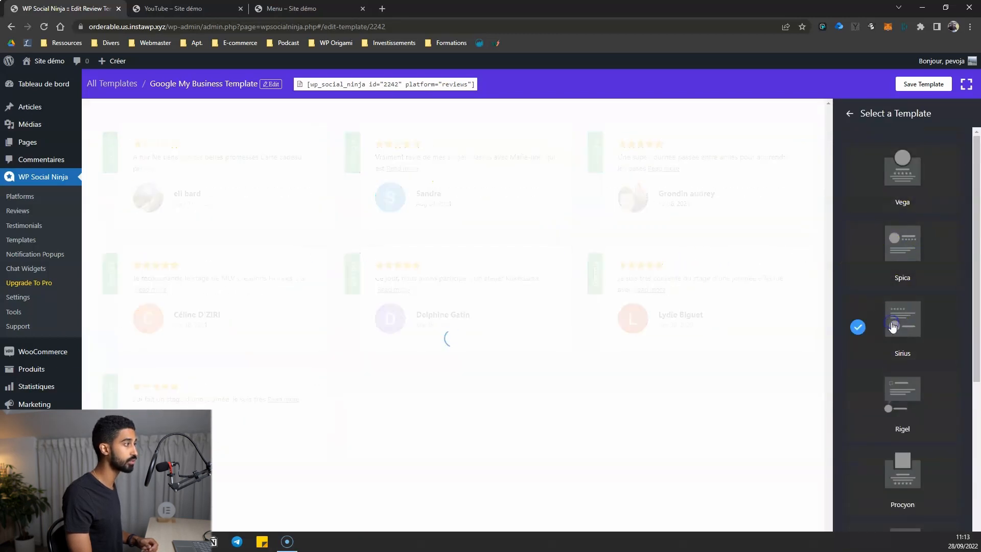
click(891, 390)
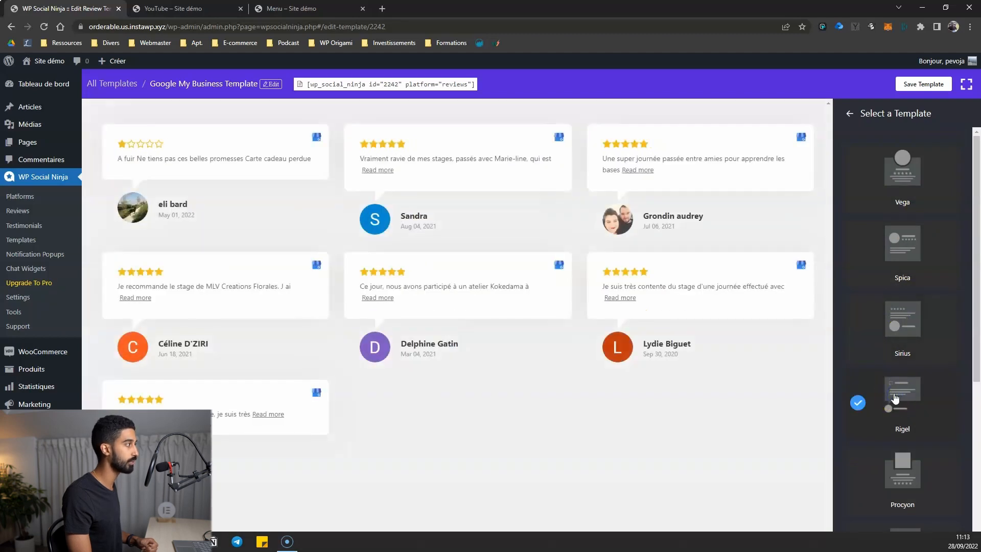
scroll(894, 383, down, 2)
click(900, 388)
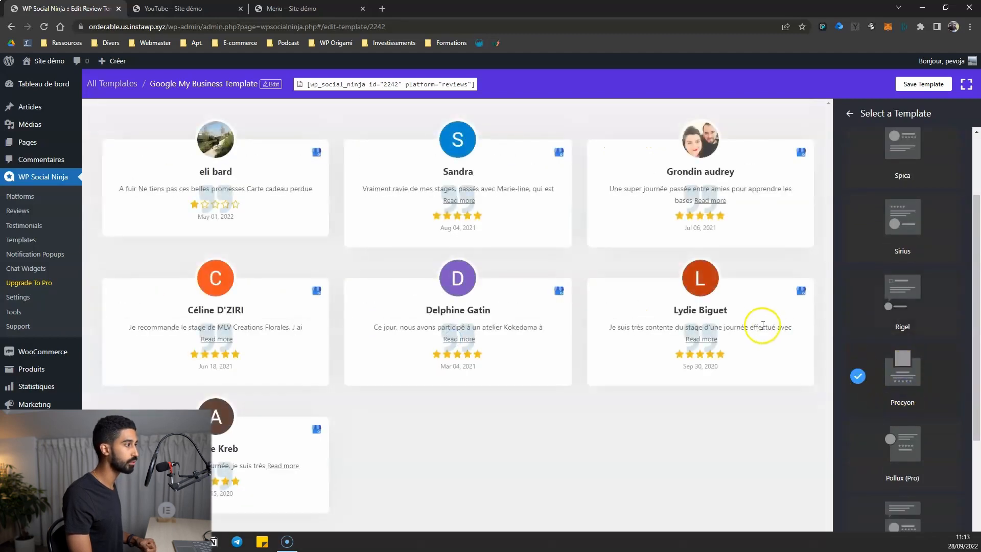
scroll(758, 324, down, 1)
scroll(907, 358, down, 3)
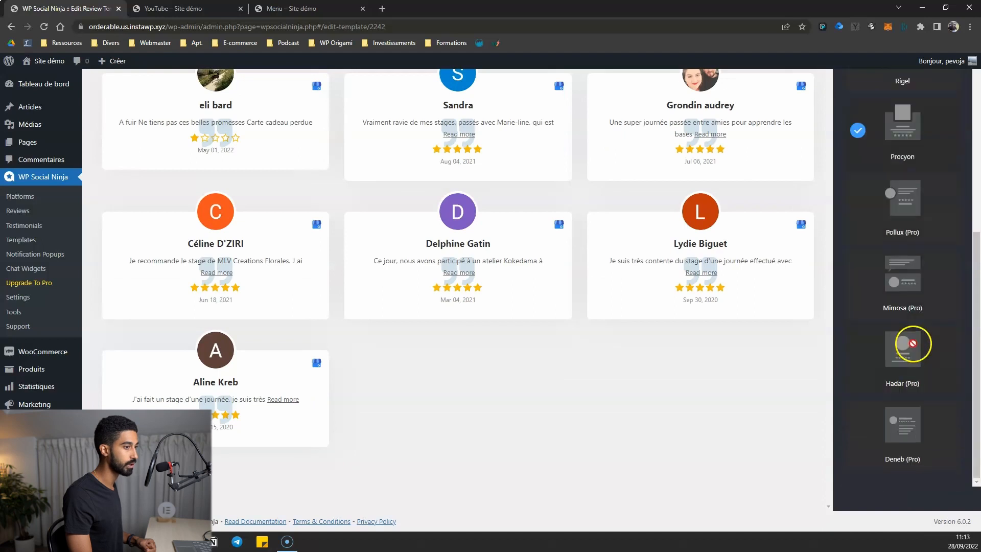
scroll(909, 372, up, 6)
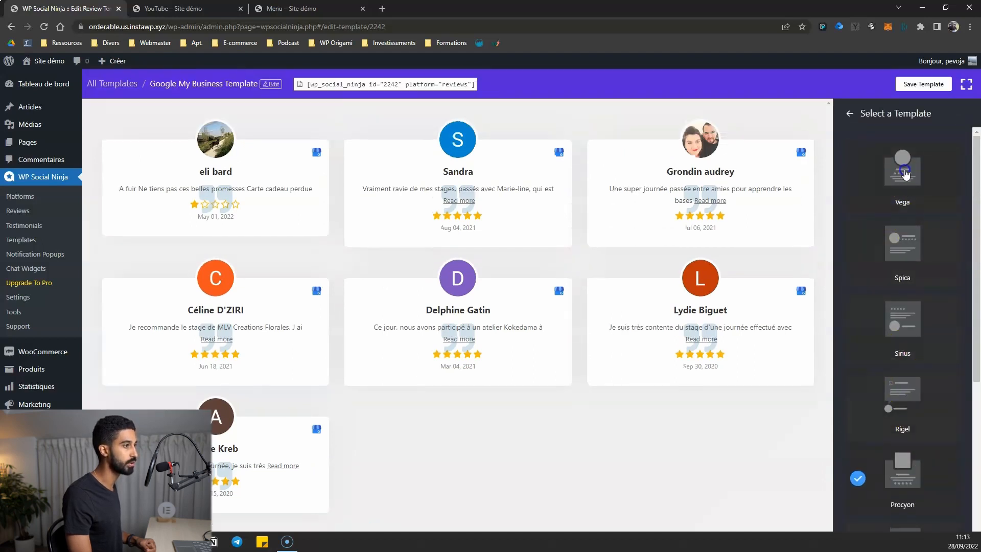
click(902, 169)
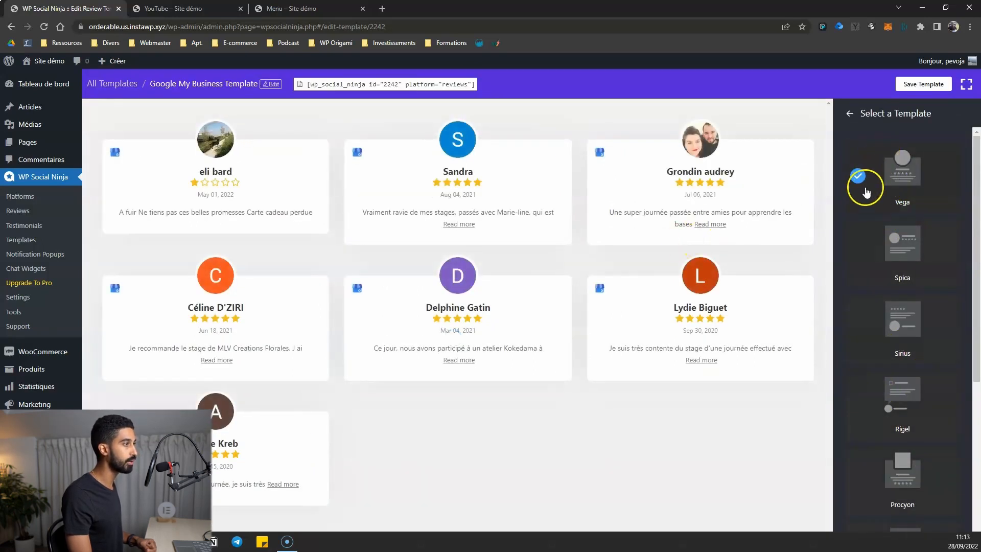
click(850, 114)
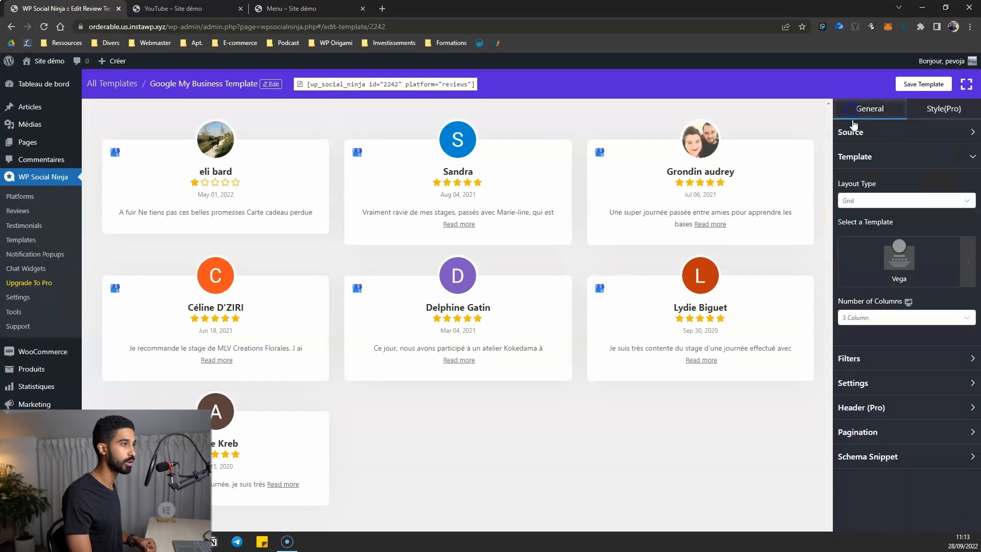
Check the column count choices for the review grid and the device-specific column settings
click(858, 317)
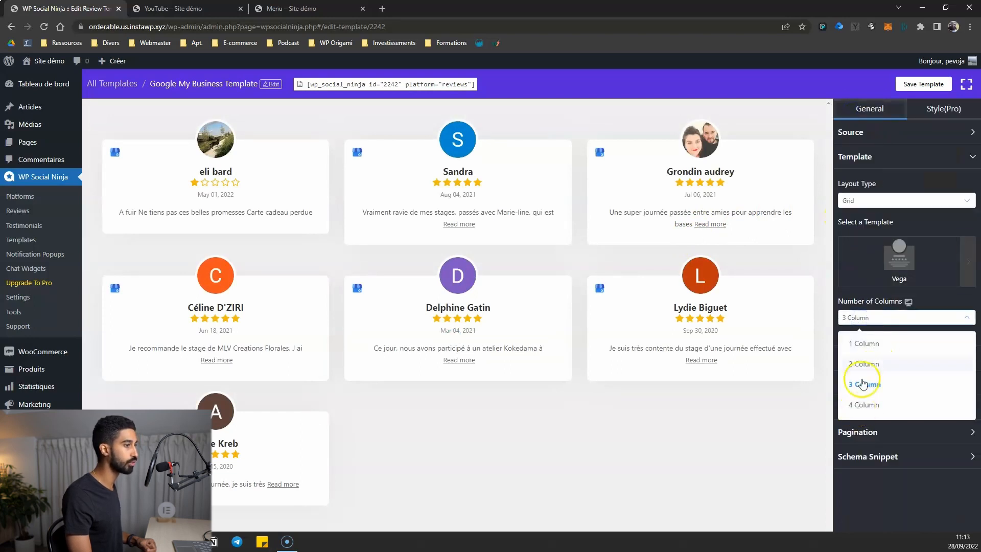
click(950, 298)
click(908, 303)
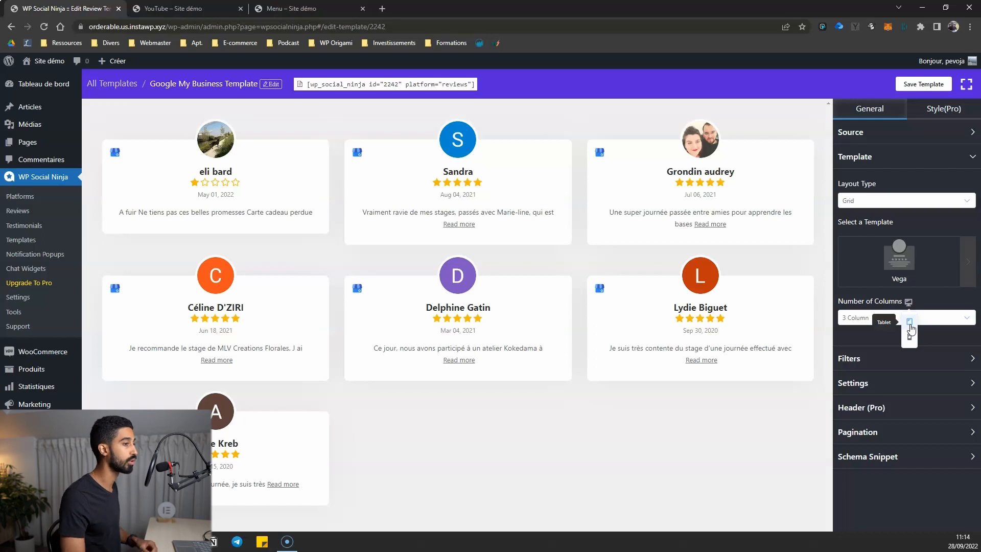
Examine the review filters, including the minimum rating choices, sort order, include/exclude, and the word, business and category filters
click(882, 356)
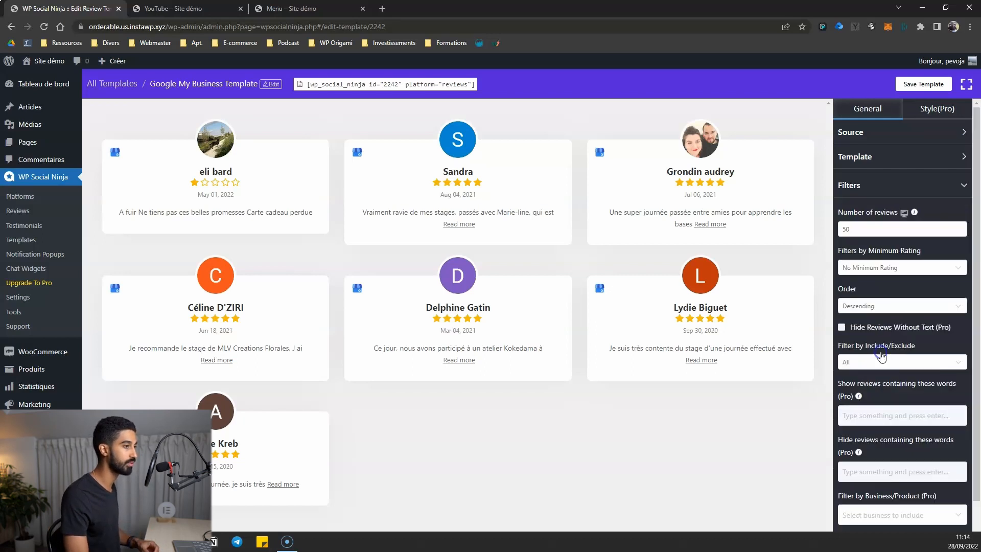
click(875, 263)
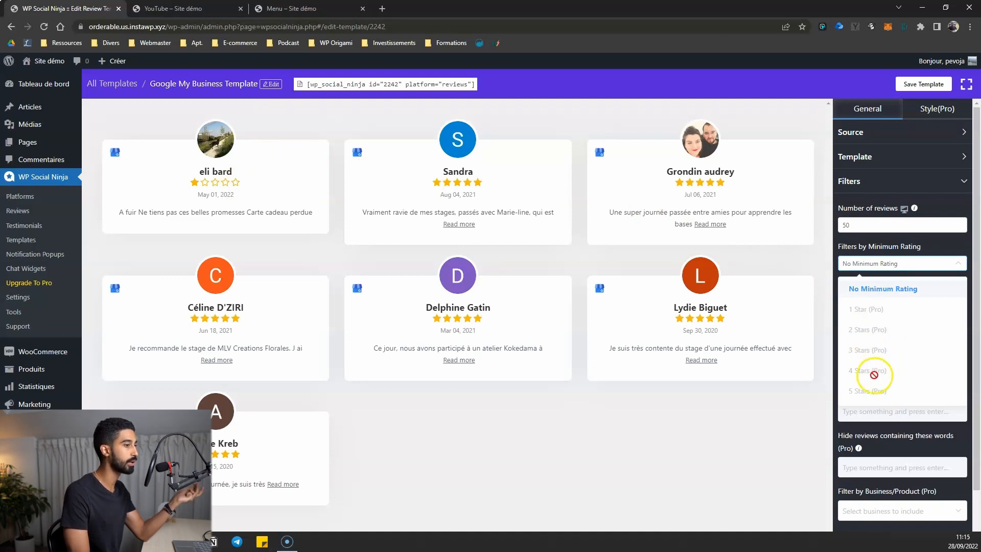
click(934, 243)
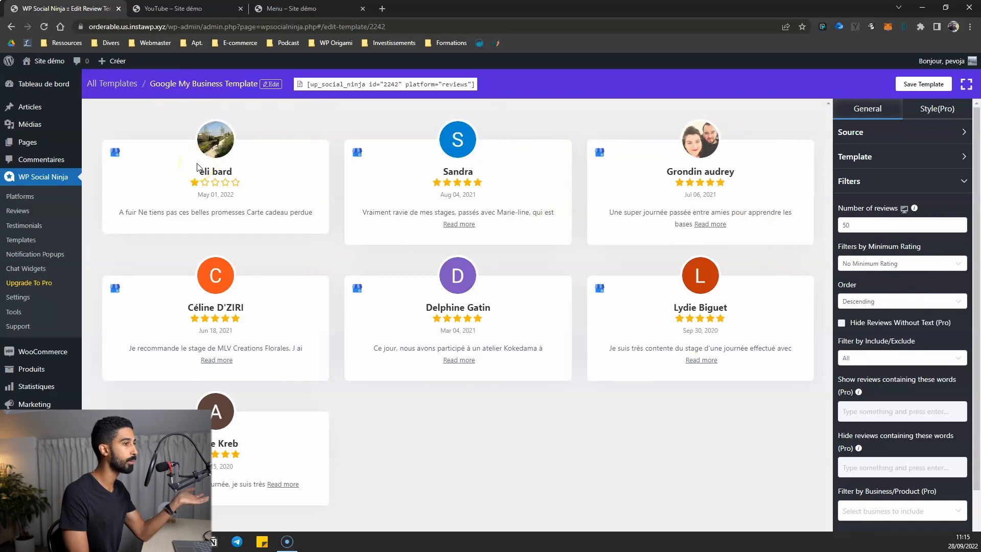
click(881, 264)
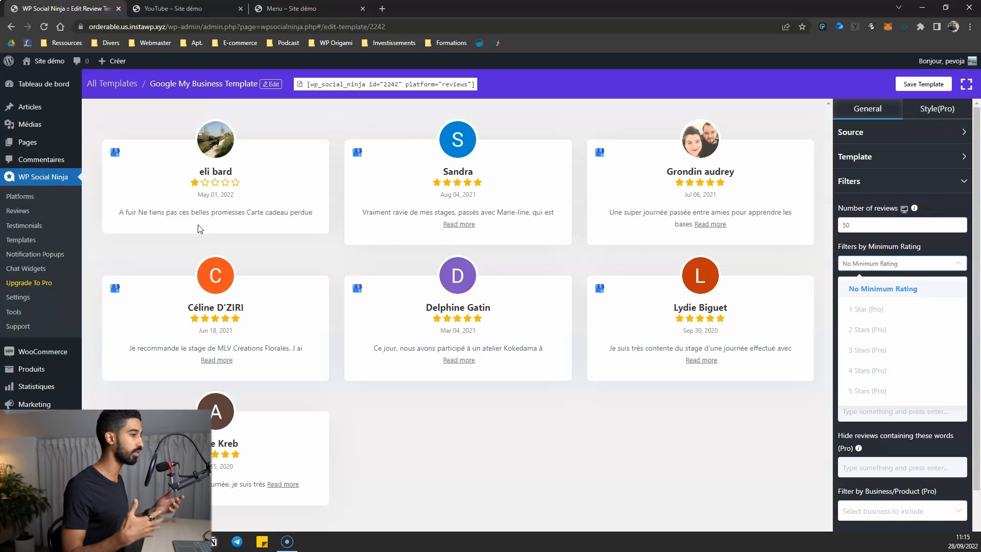
click(957, 262)
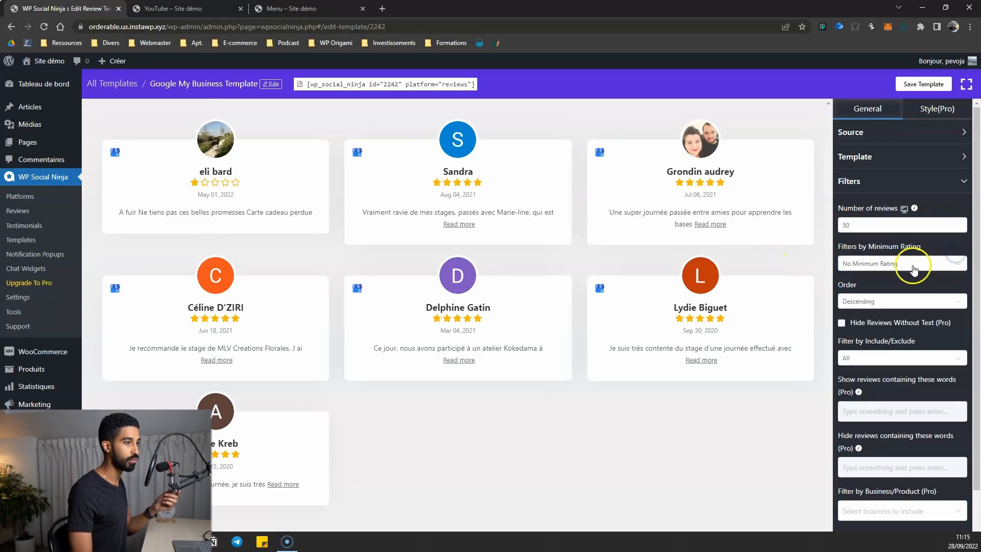
scroll(839, 322, down, 1)
scroll(858, 256, down, 3)
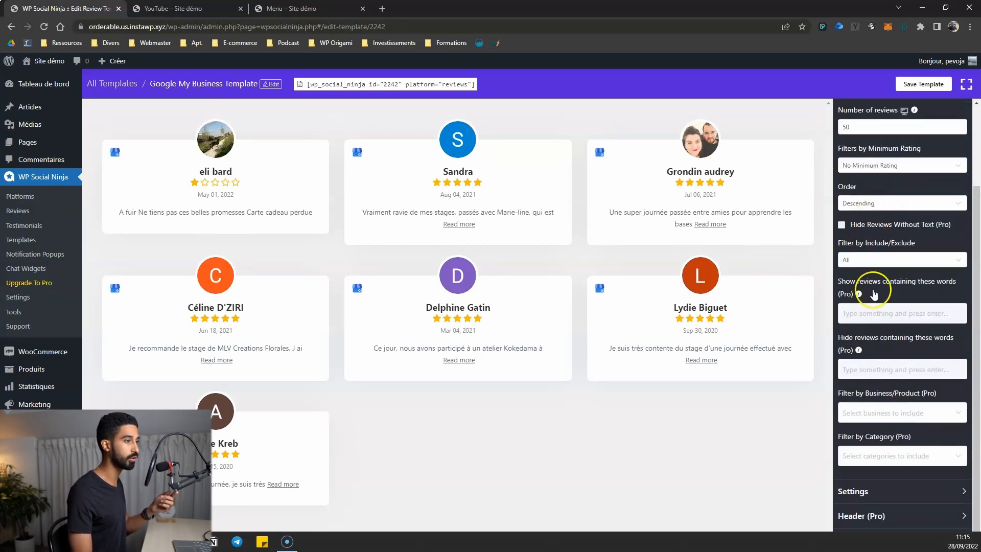
scroll(869, 307, down, 1)
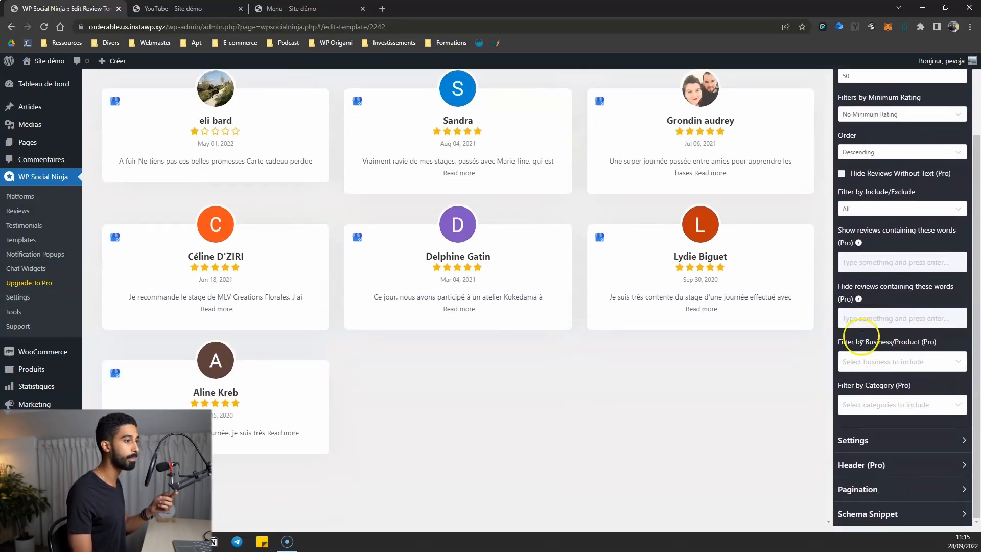
scroll(904, 327, up, 1)
scroll(899, 368, down, 2)
Review the display settings and test the review text display switch, leaving it enabled
click(870, 433)
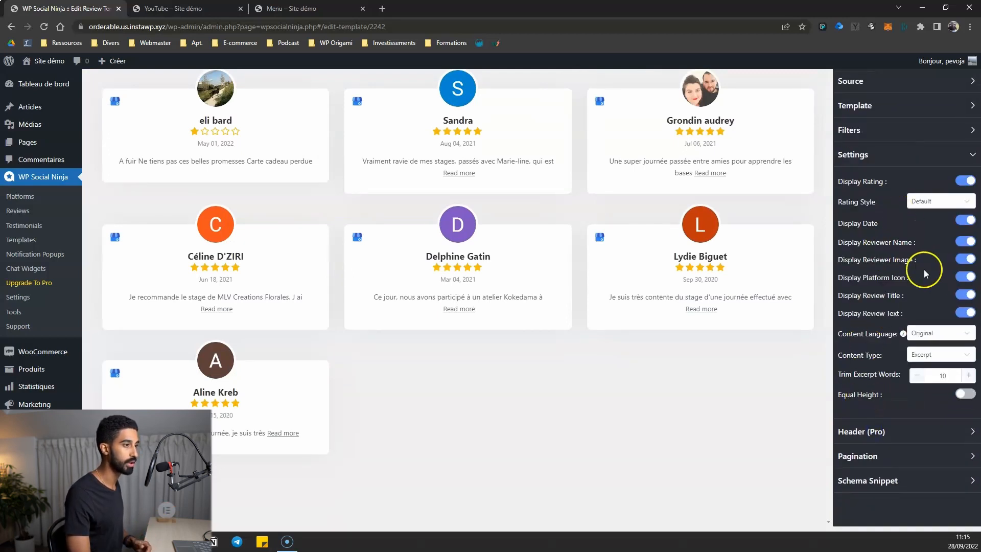
scroll(923, 249, up, 2)
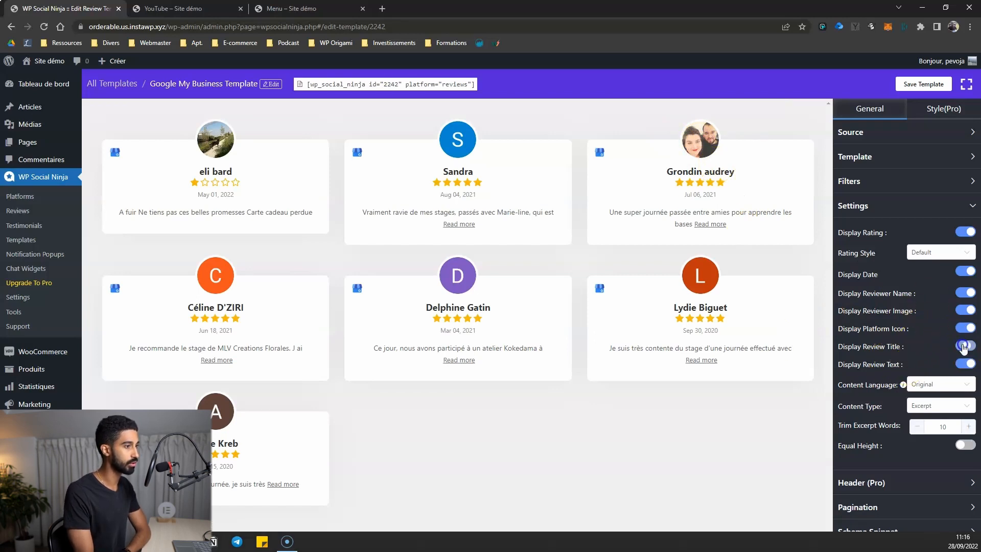
click(968, 364)
click(966, 365)
click(966, 364)
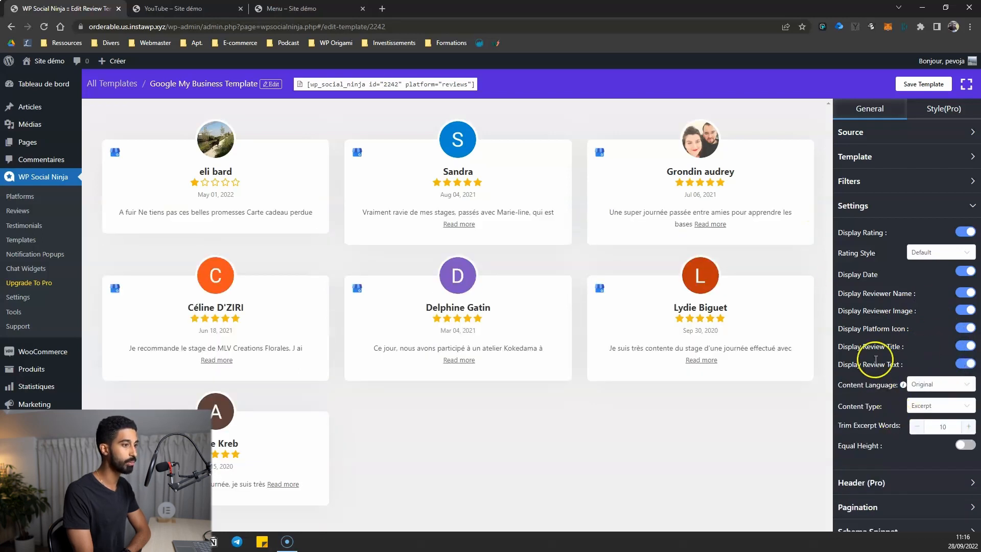
Check the Header (Pro) options and save the Google My Business template
scroll(876, 361, down, 2)
click(863, 414)
scroll(845, 245, up, 2)
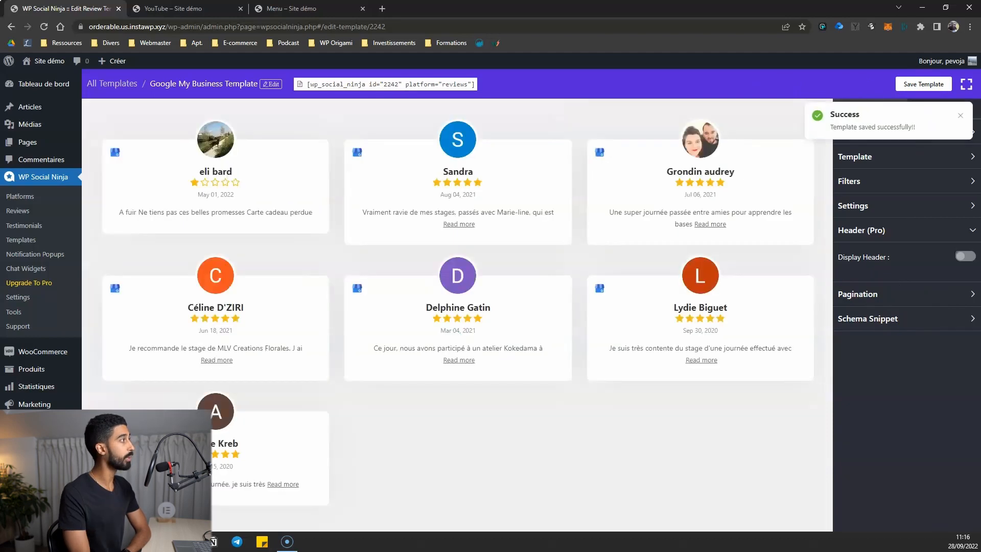
Switch the YouTube page's WP Social Ninja block to Google My Business Template (2242), and update and view the page
click(174, 8)
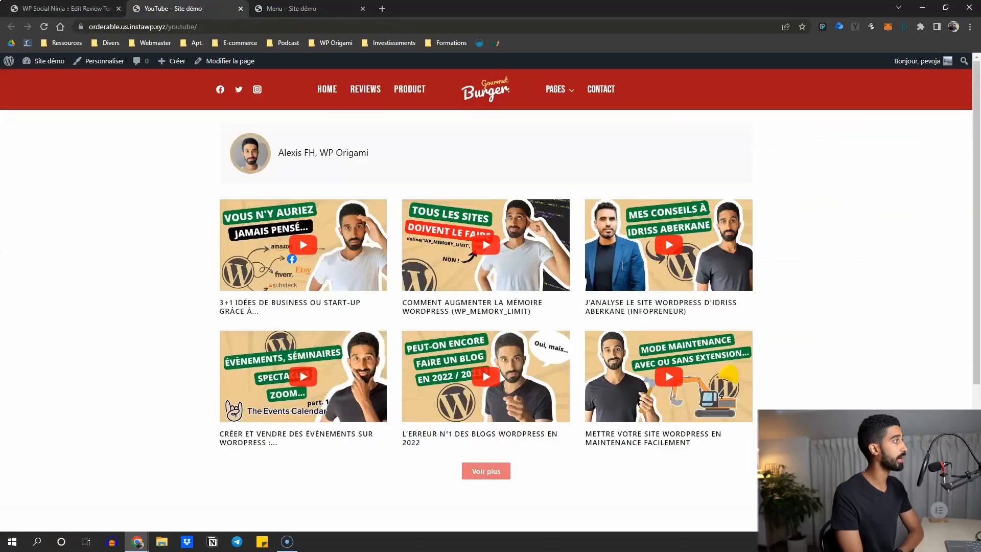
click(213, 61)
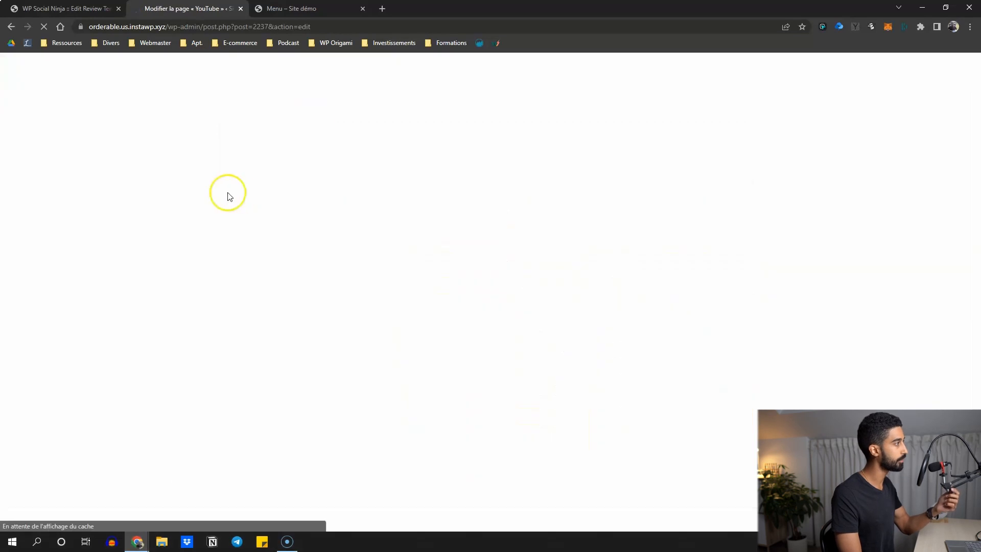
click(197, 204)
click(223, 252)
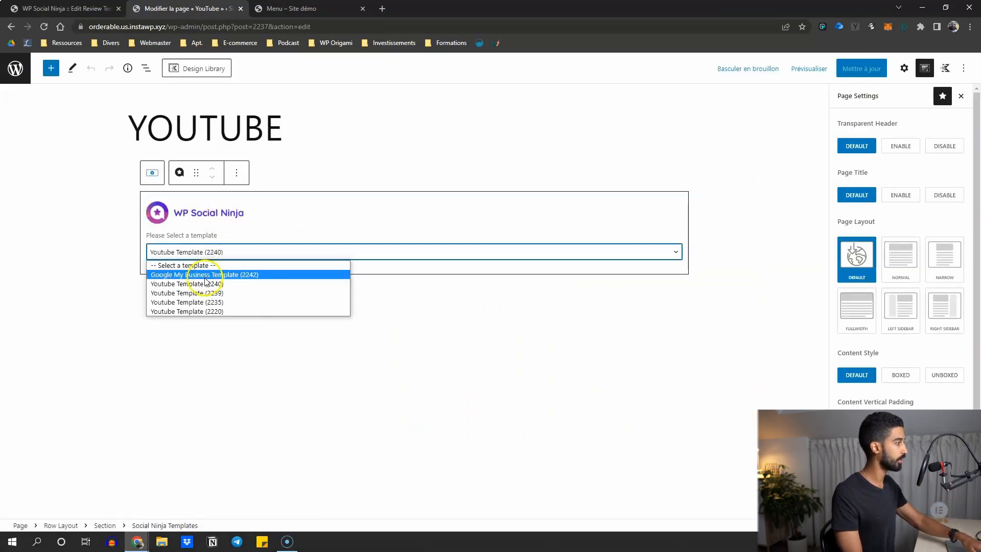
click(201, 275)
click(848, 66)
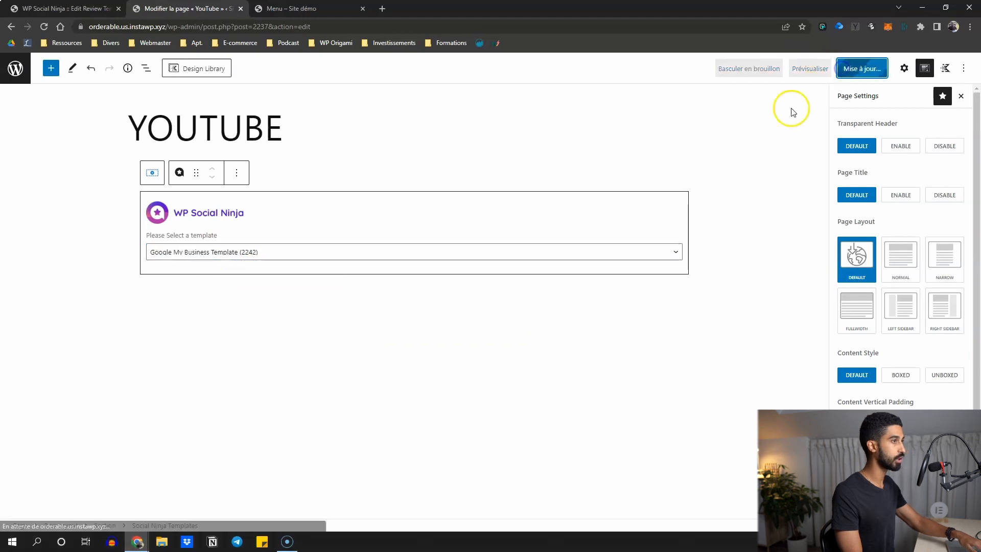
click(109, 497)
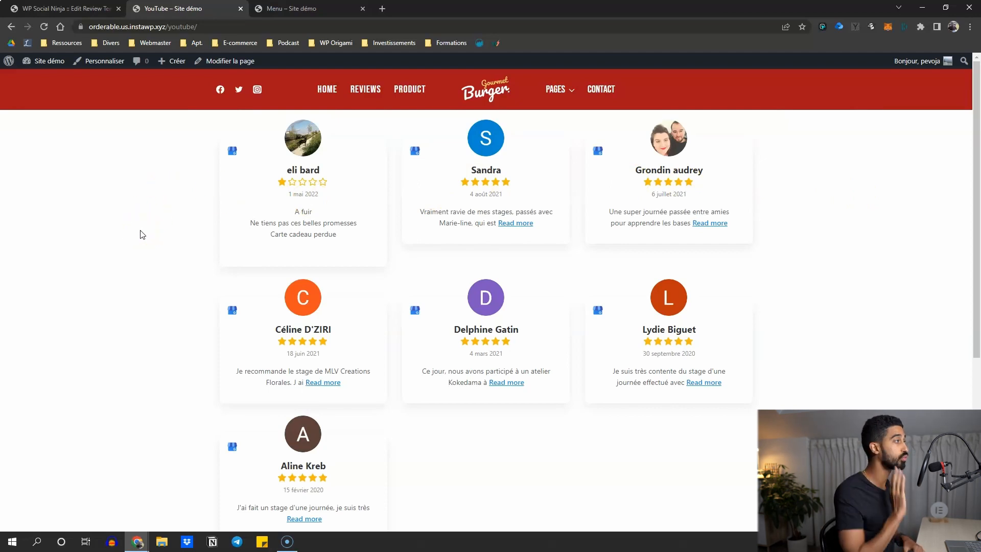
Leave the Google My Business template editor, discarding unsaved changes, and open the Google My Business review platform settings
click(67, 9)
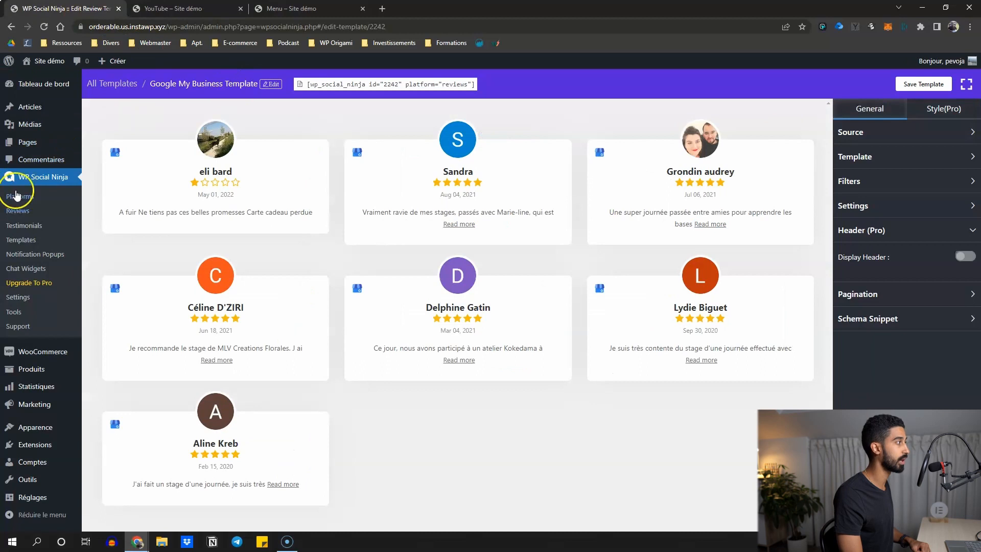
click(20, 300)
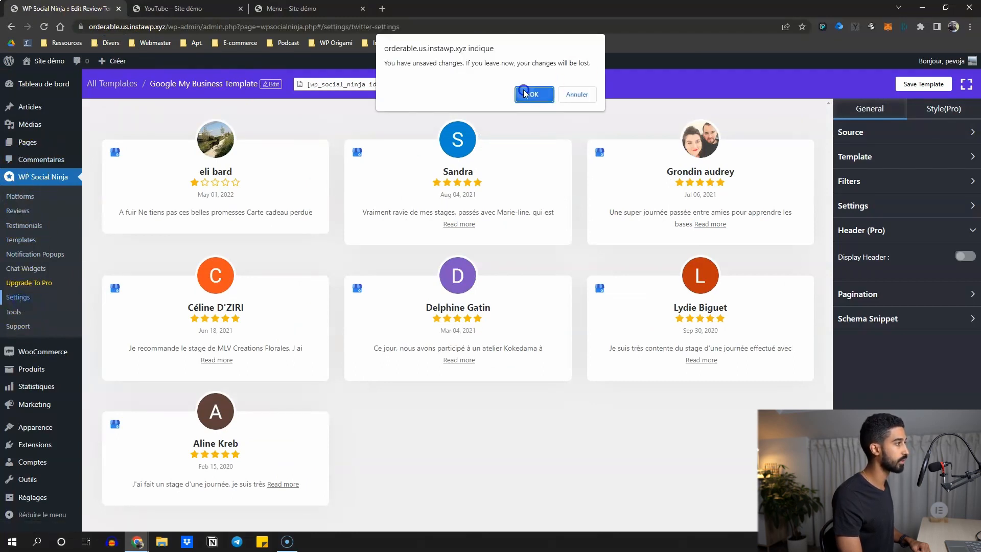
click(533, 92)
click(153, 279)
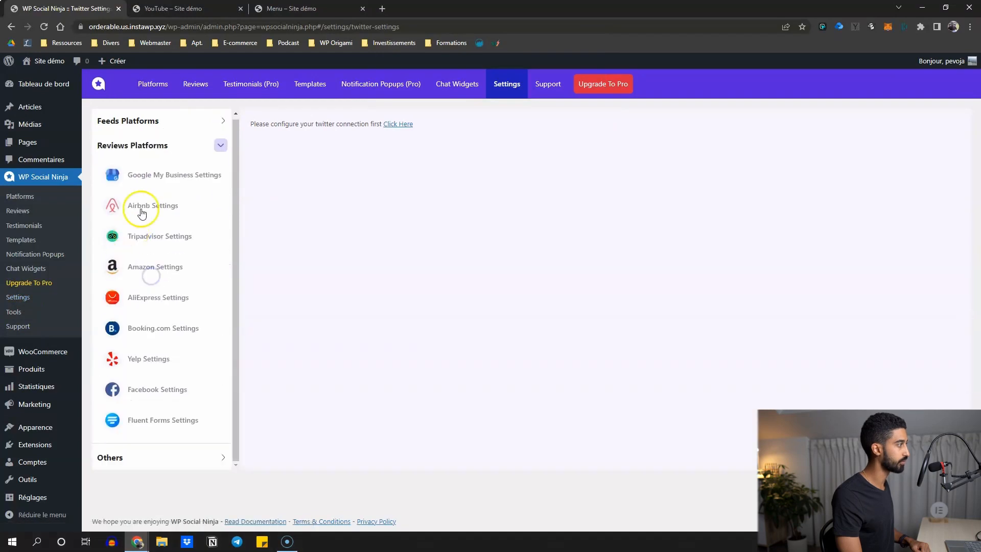
click(156, 177)
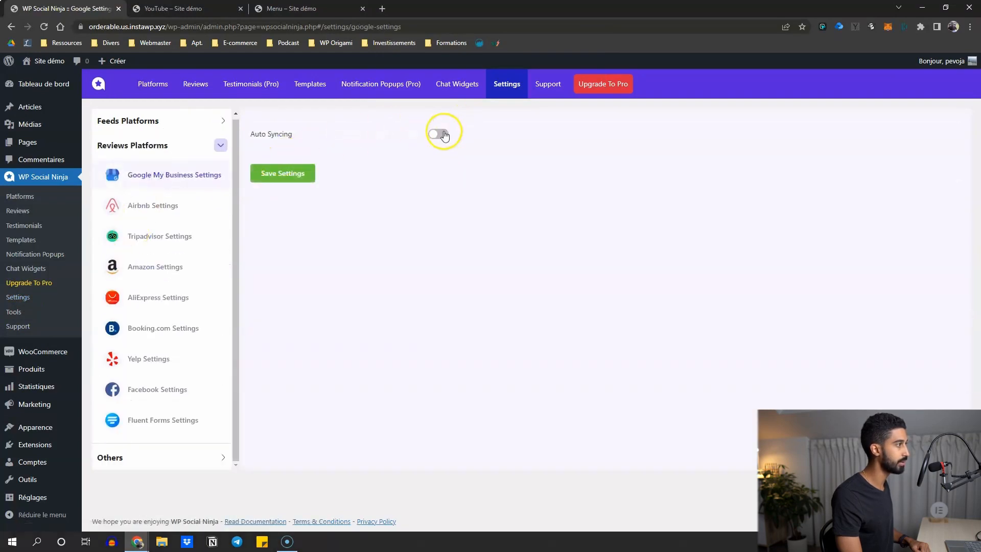
Enable auto syncing for Google My Business and set the check for new reviews to every 1 Week
click(443, 135)
click(453, 160)
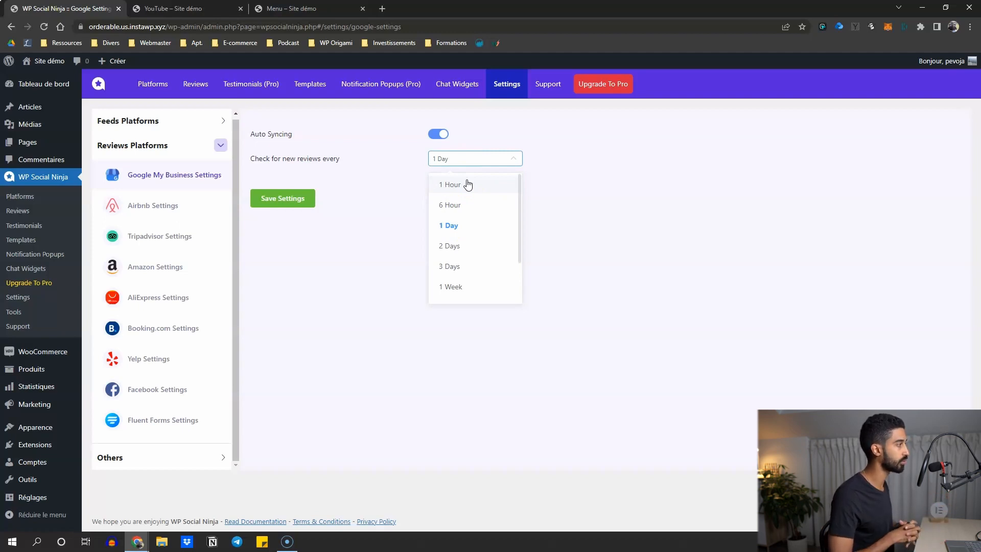
click(460, 224)
scroll(458, 230, down, 2)
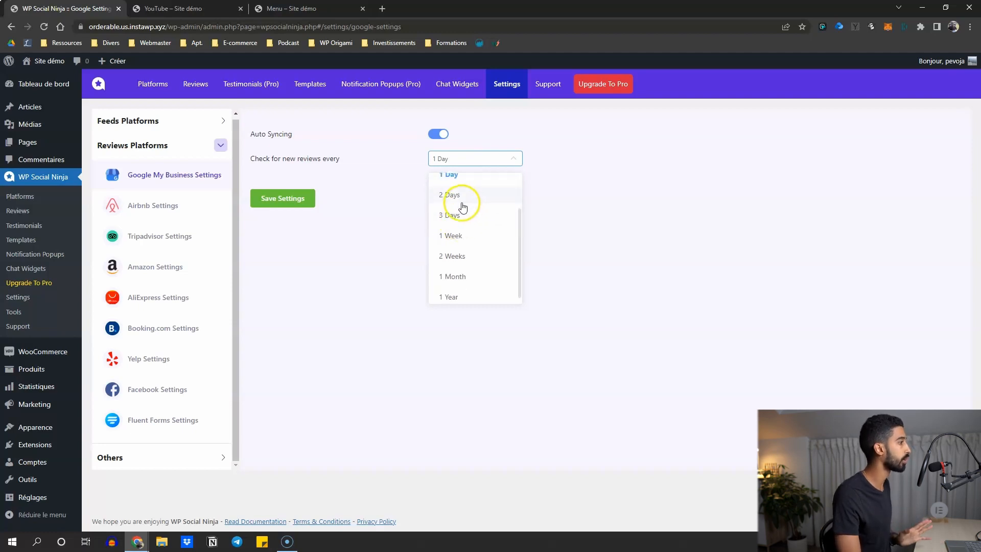
click(450, 236)
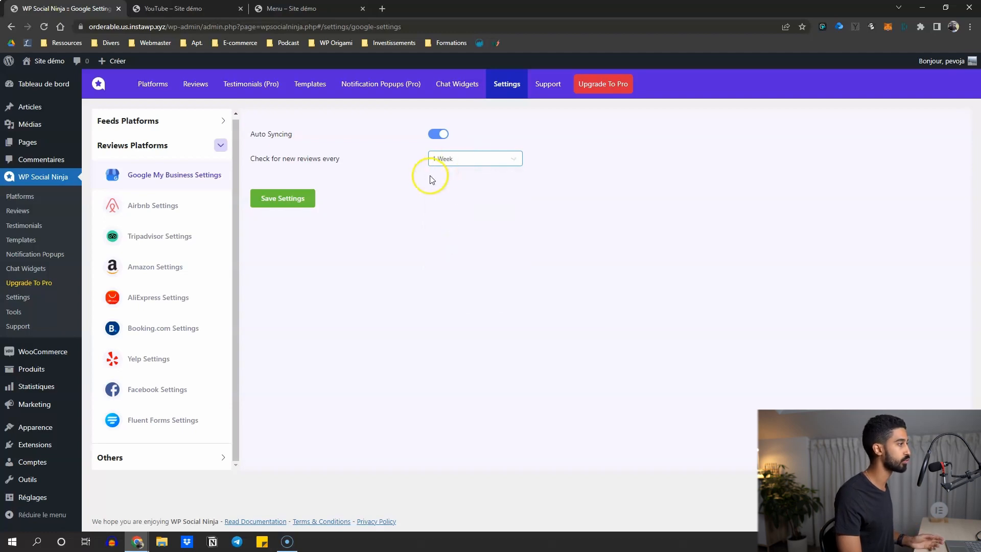
click(442, 161)
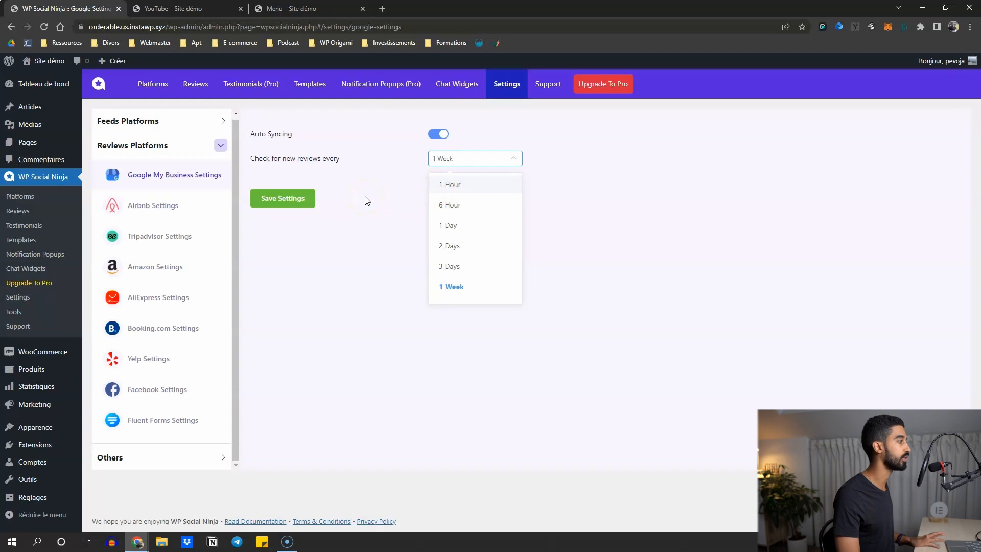
click(357, 204)
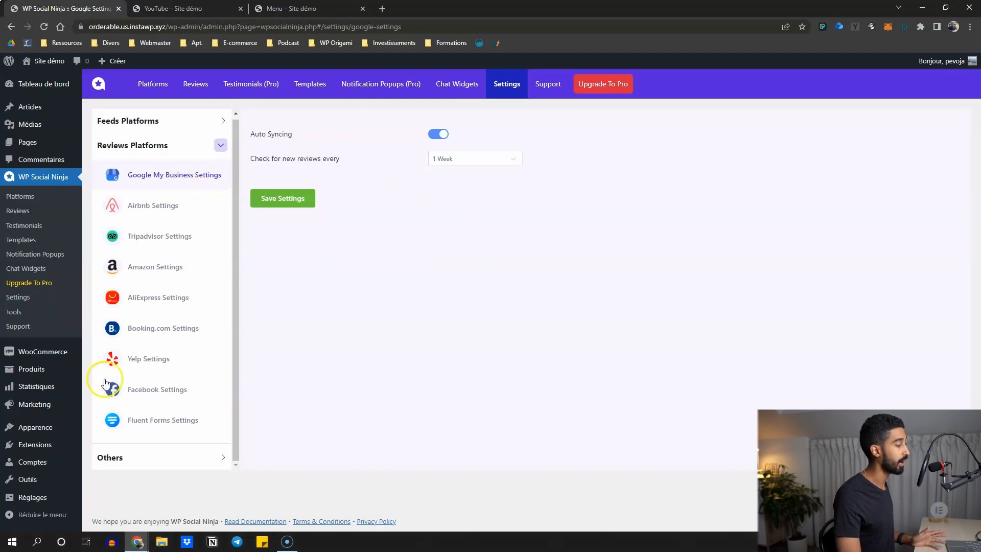
Look over the Notification Popups (Pro) list and its add-popup option, and view the Chat Widgets page
click(19, 258)
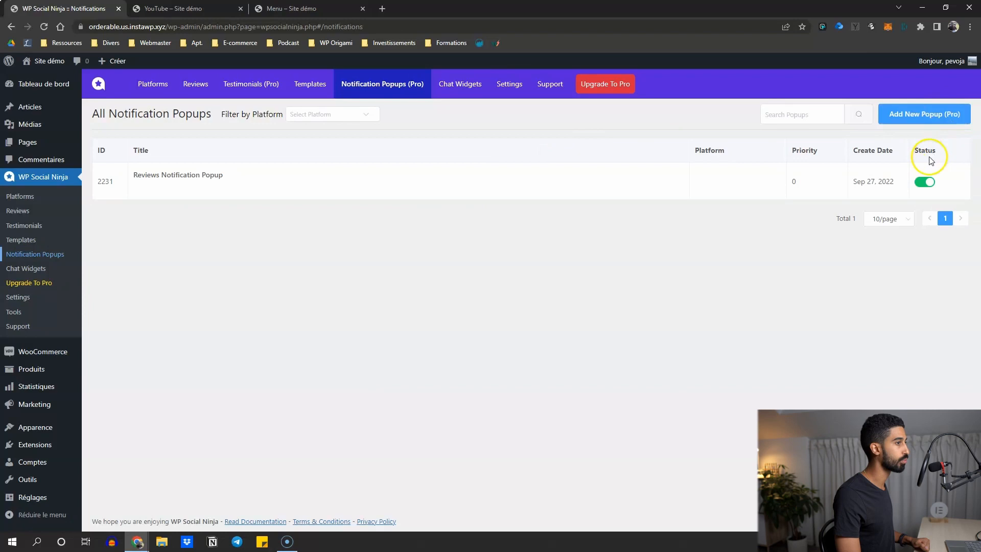
click(913, 183)
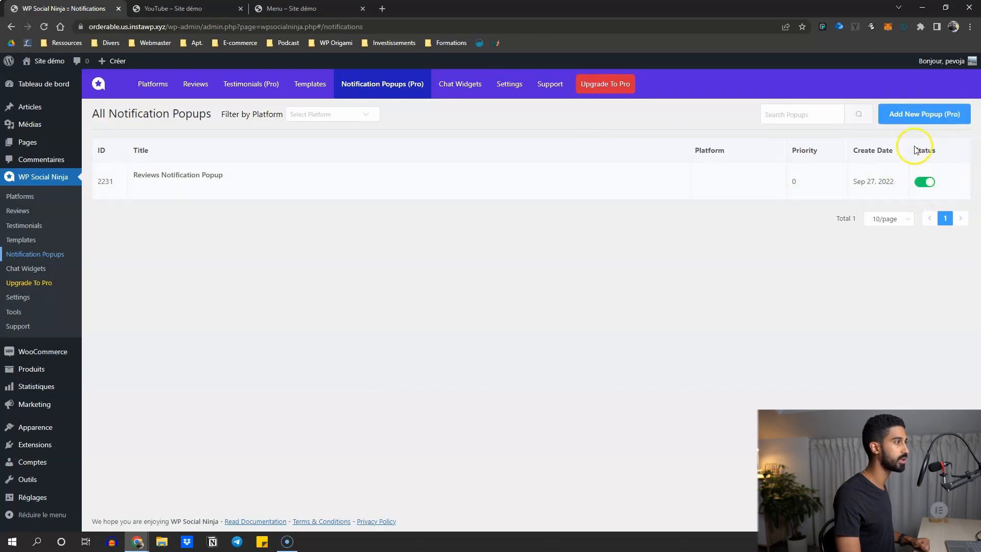
click(960, 113)
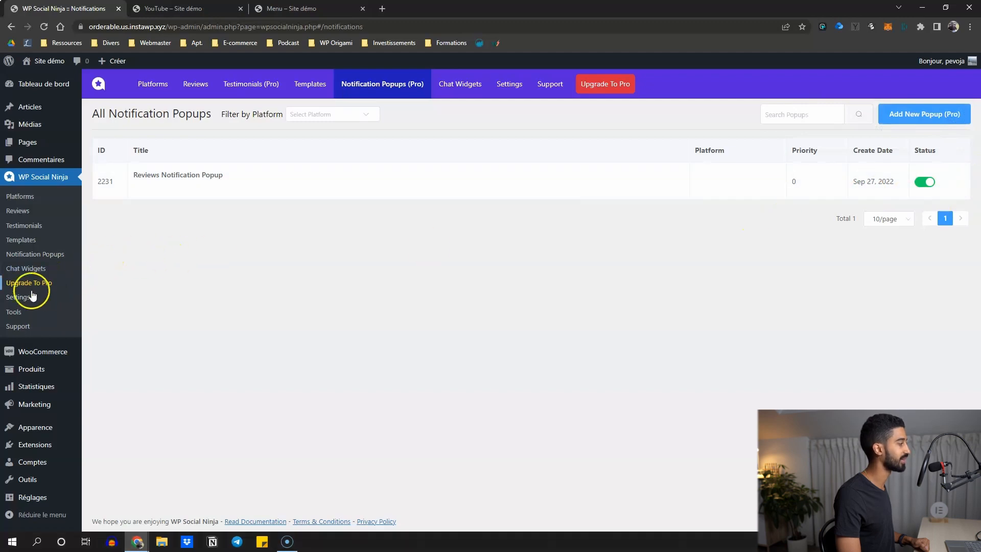
click(26, 268)
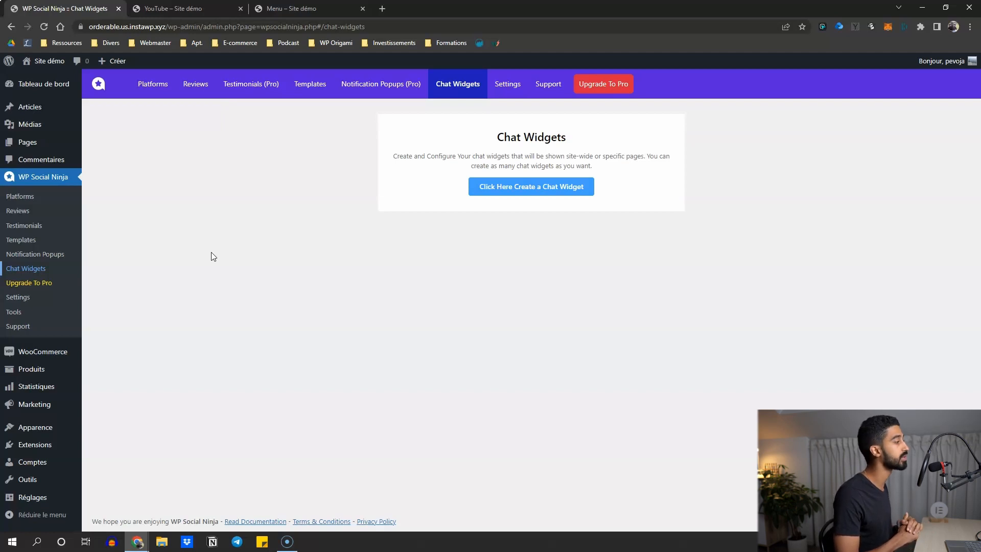
Review the Platforms overview, covering the Social Feeds, Social Reviews and Social Chats sections
click(18, 198)
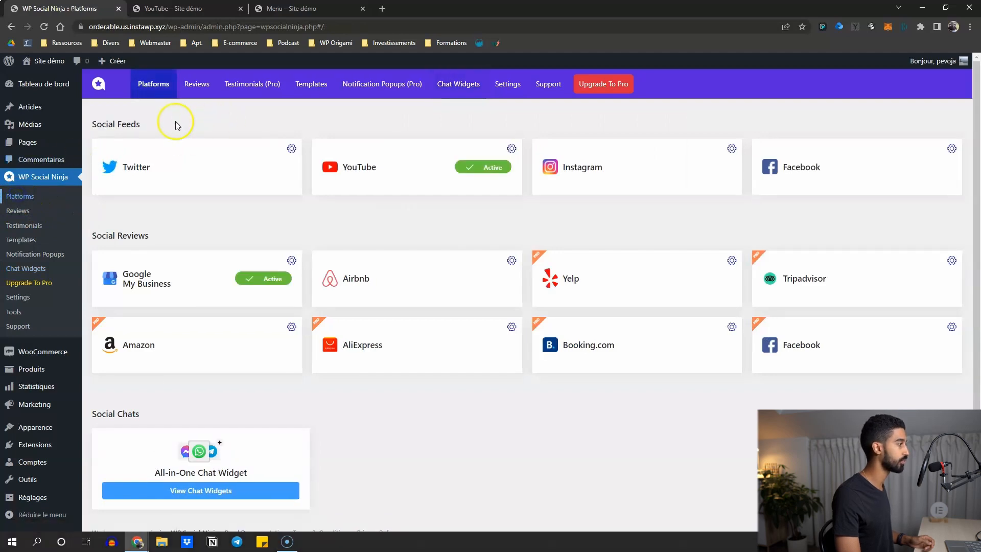
scroll(817, 286, down, 1)
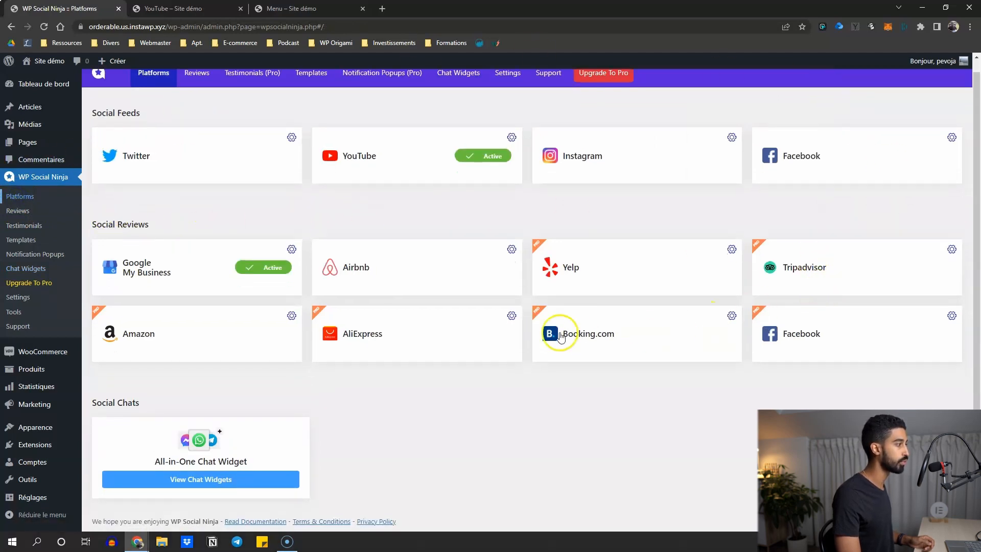
scroll(237, 410, up, 1)
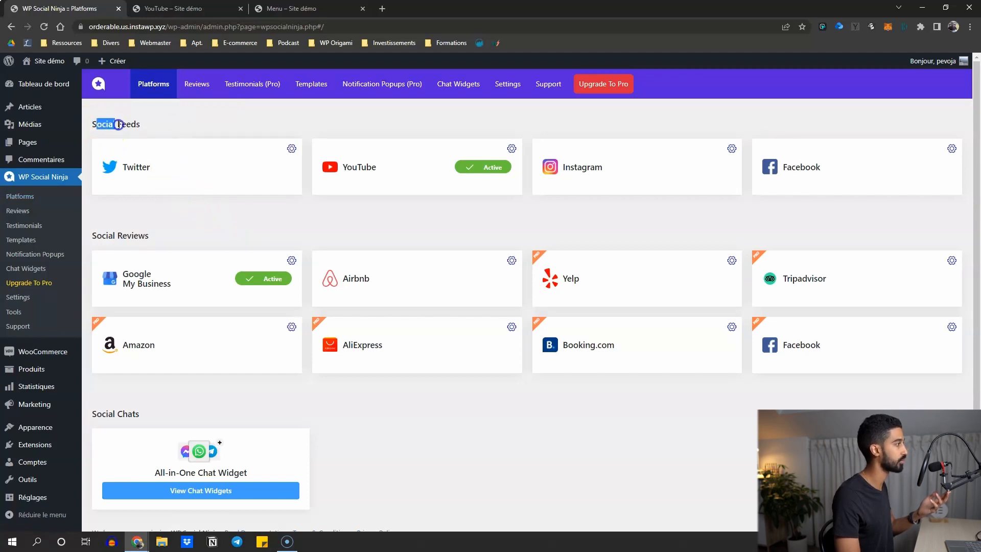
click(140, 120)
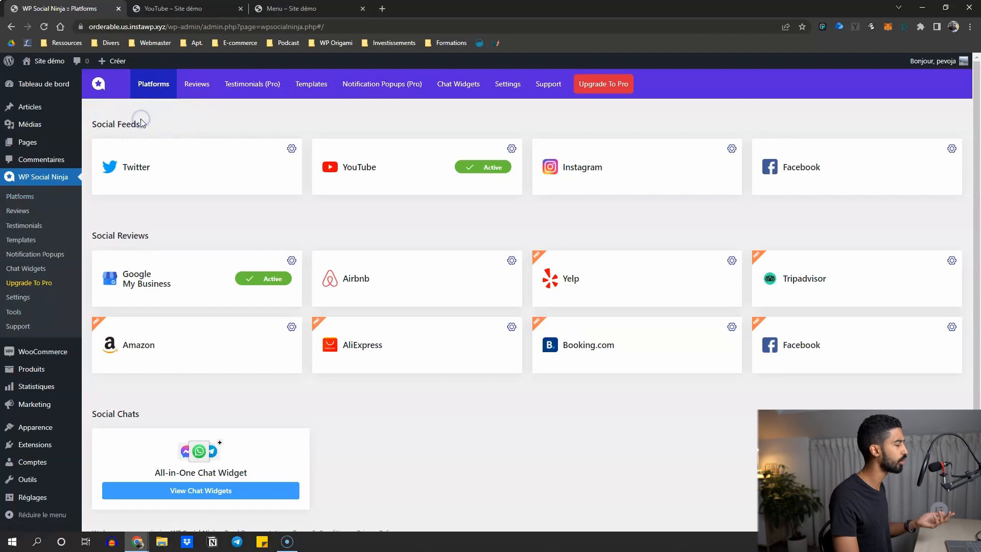